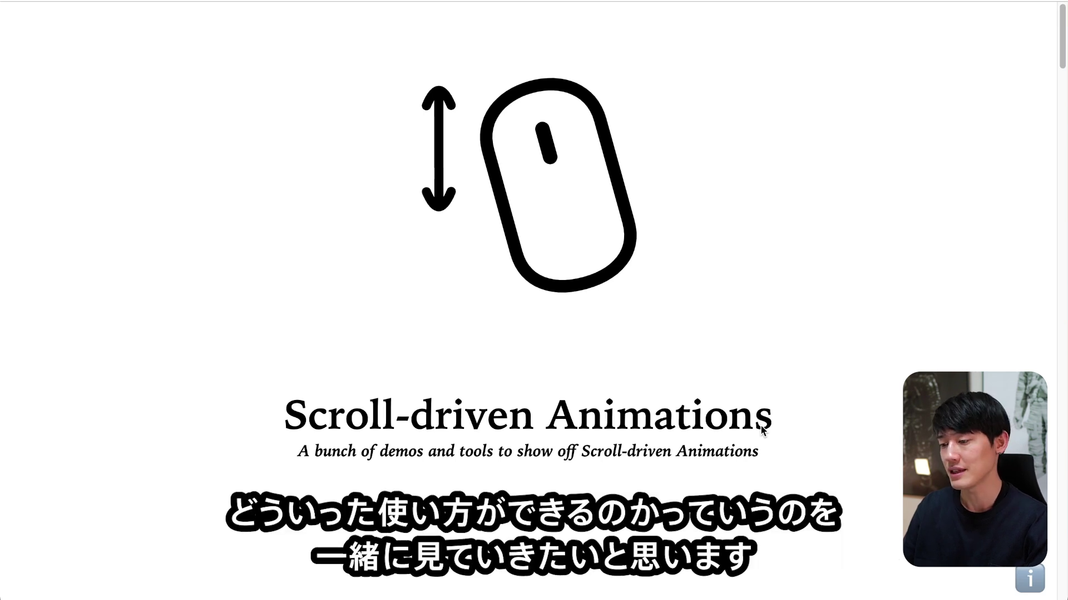
Step: Scroll the home page down and back up to watch the mouse icon grow and fade
scroll(763, 429, down, 1)
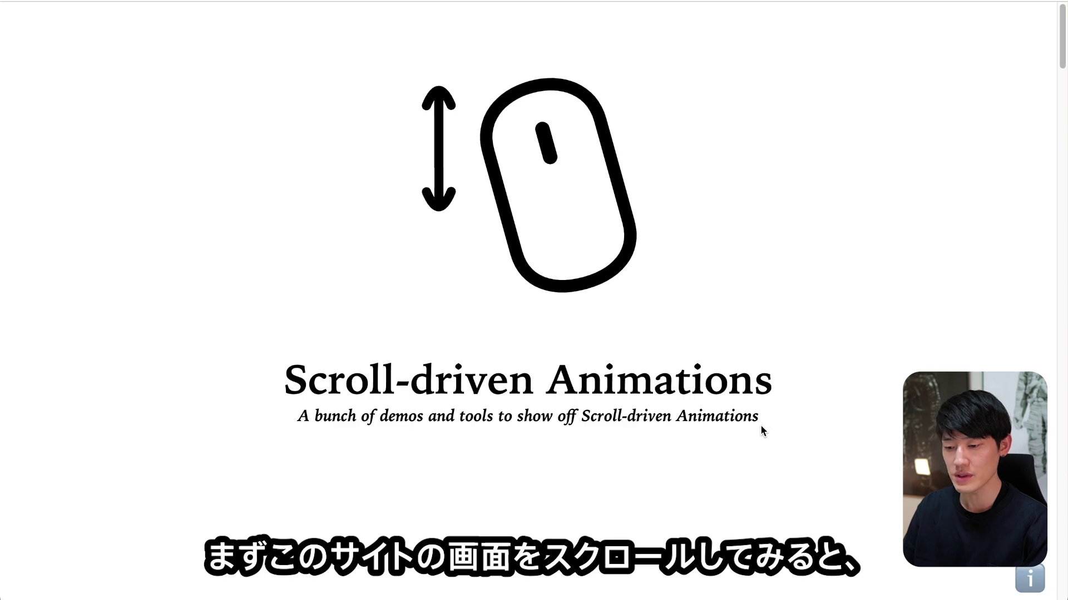
scroll(762, 428, down, 4)
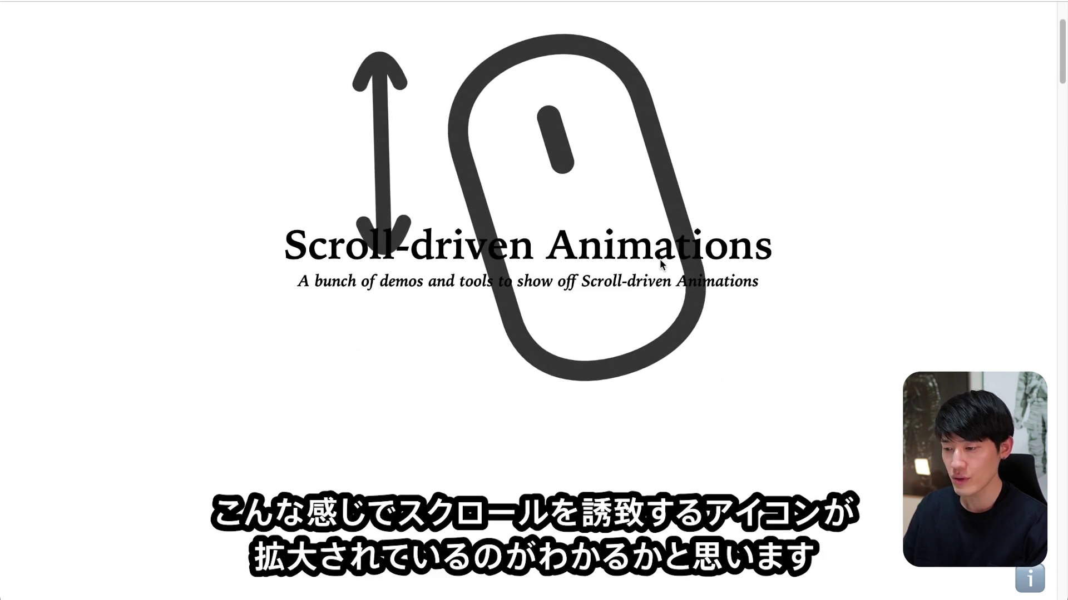
scroll(688, 367, down, 2)
scroll(688, 367, down, 2)
scroll(688, 367, down, 2)
scroll(689, 365, down, 1)
scroll(689, 365, down, 1)
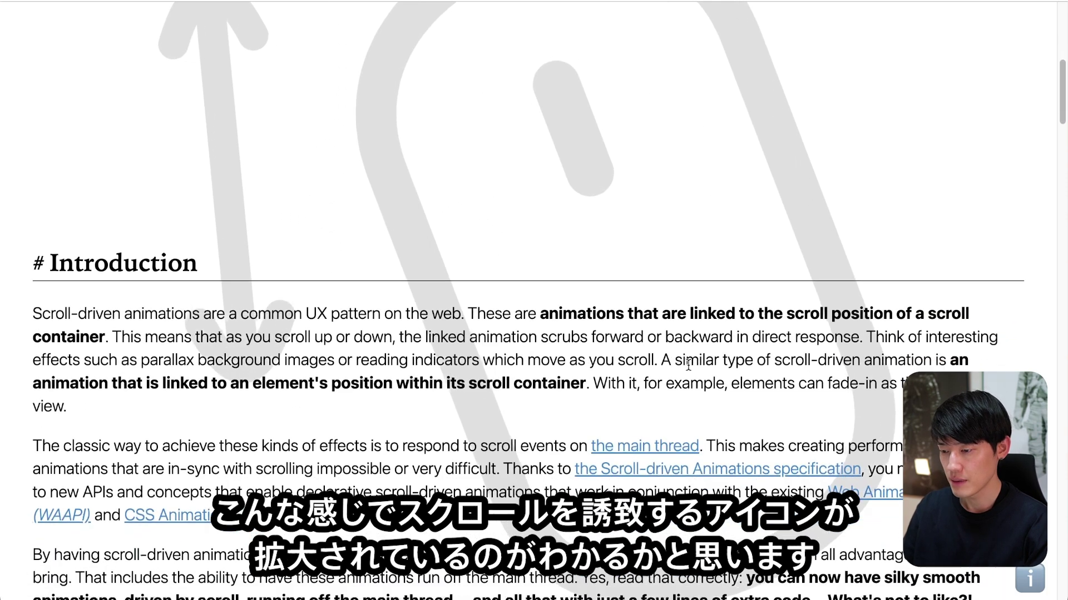
scroll(688, 365, up, 3)
scroll(688, 365, up, 2)
scroll(688, 364, up, 4)
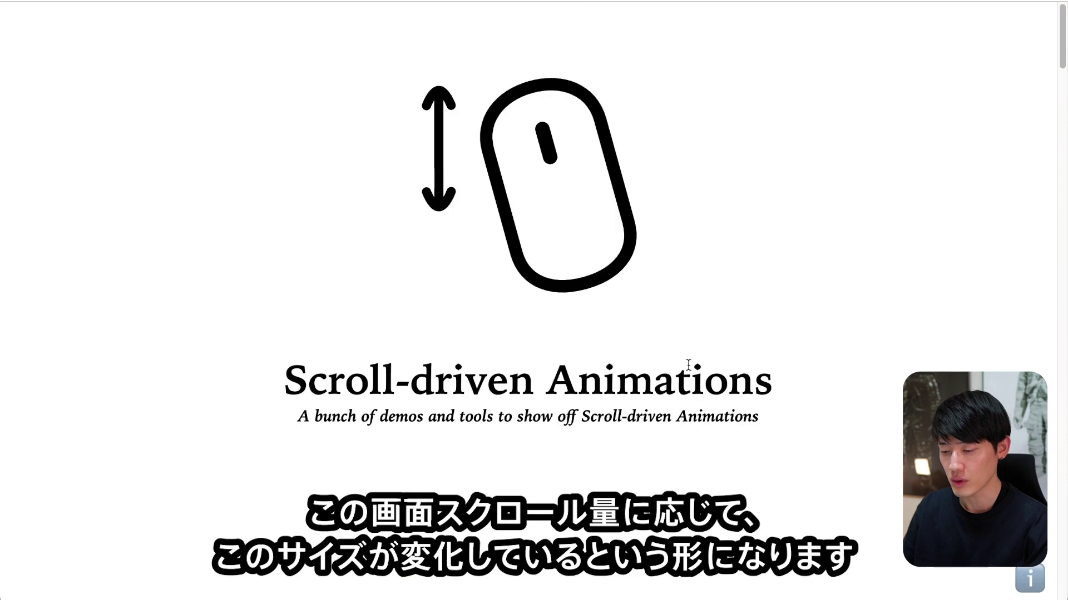
scroll(689, 365, down, 1)
scroll(688, 365, down, 1)
scroll(689, 365, down, 1)
scroll(688, 365, down, 1)
scroll(689, 370, down, 1)
scroll(689, 370, down, 2)
scroll(689, 370, down, 1)
scroll(689, 370, down, 2)
scroll(689, 365, up, 5)
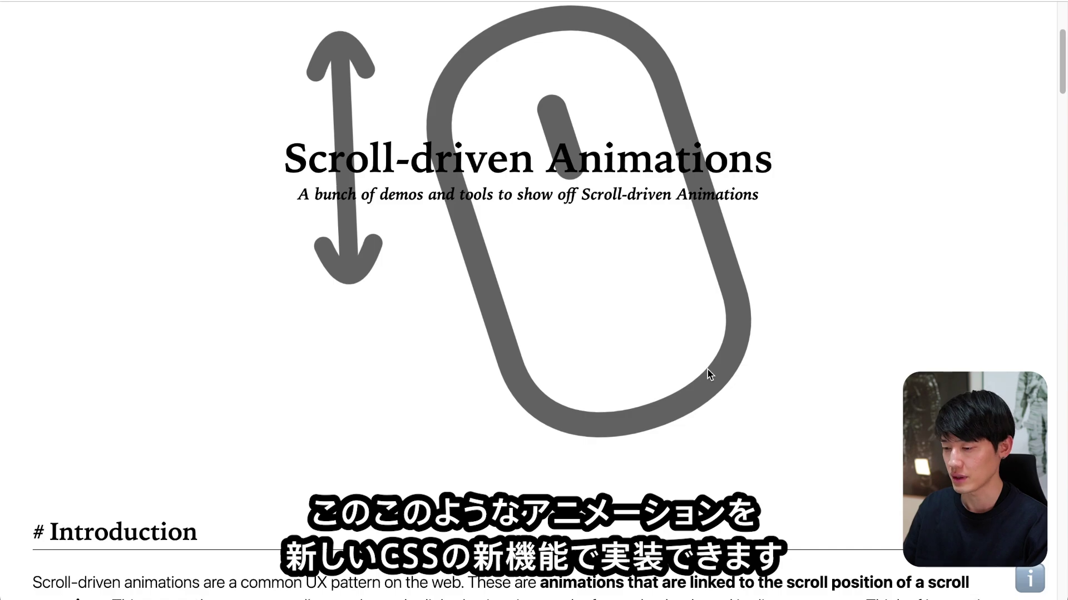
Step: Scroll down to the Introduction text and the start of the Demos section
scroll(710, 374, down, 4)
scroll(709, 374, down, 2)
scroll(709, 374, down, 5)
scroll(709, 374, down, 3)
scroll(707, 370, up, 4)
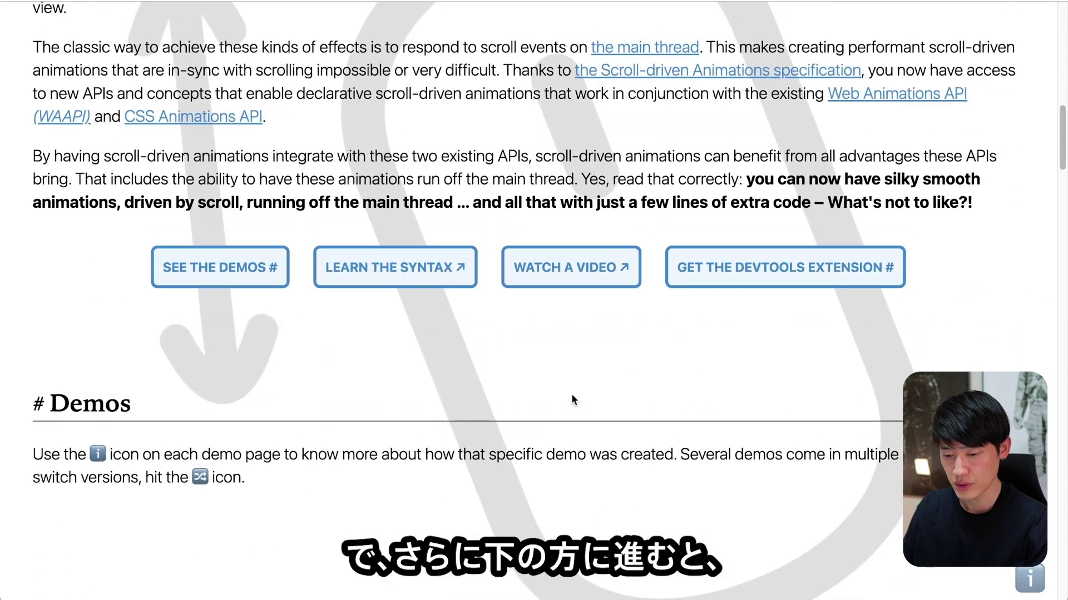
Step: Scroll through the Demos grid to browse the demo cards
scroll(167, 423, down, 5)
scroll(128, 410, down, 2)
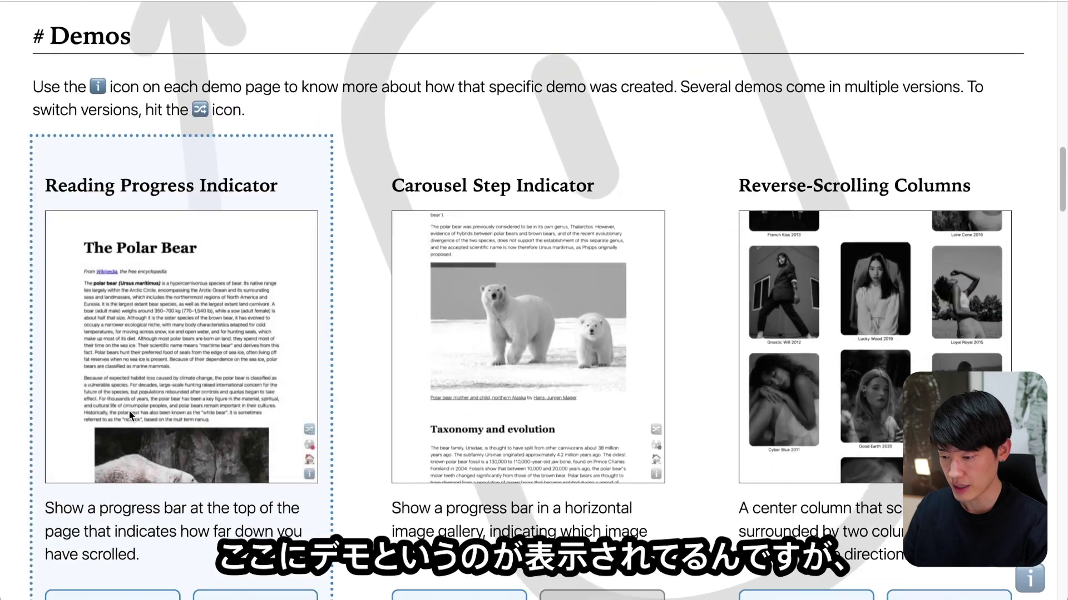
scroll(129, 414, down, 2)
scroll(129, 414, down, 4)
scroll(129, 414, down, 6)
scroll(129, 415, up, 10)
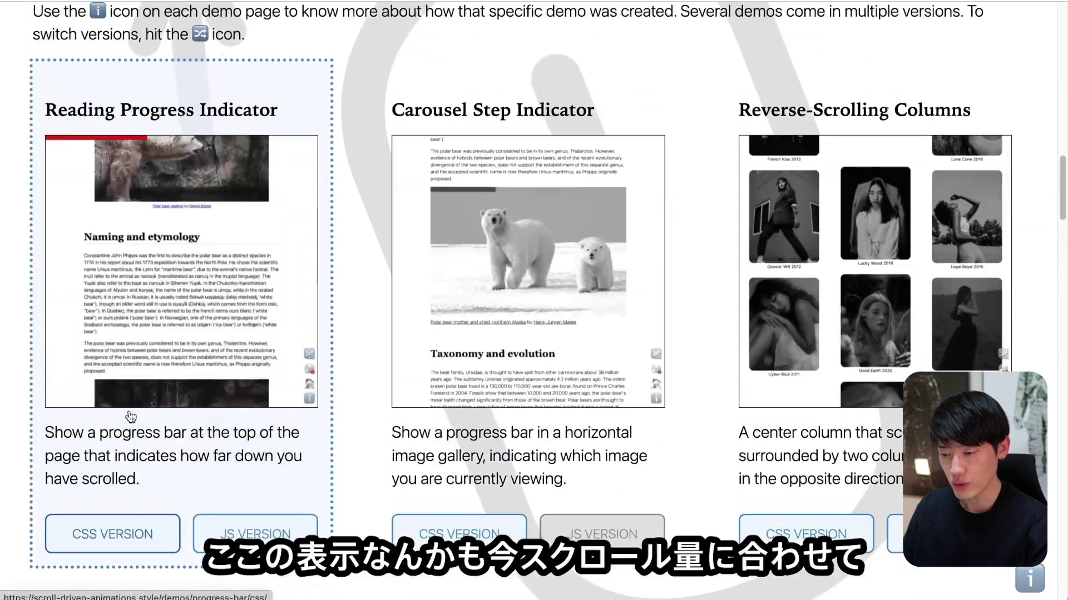
scroll(129, 414, up, 5)
scroll(129, 414, down, 4)
scroll(129, 415, up, 3)
scroll(129, 414, up, 2)
scroll(129, 414, down, 1)
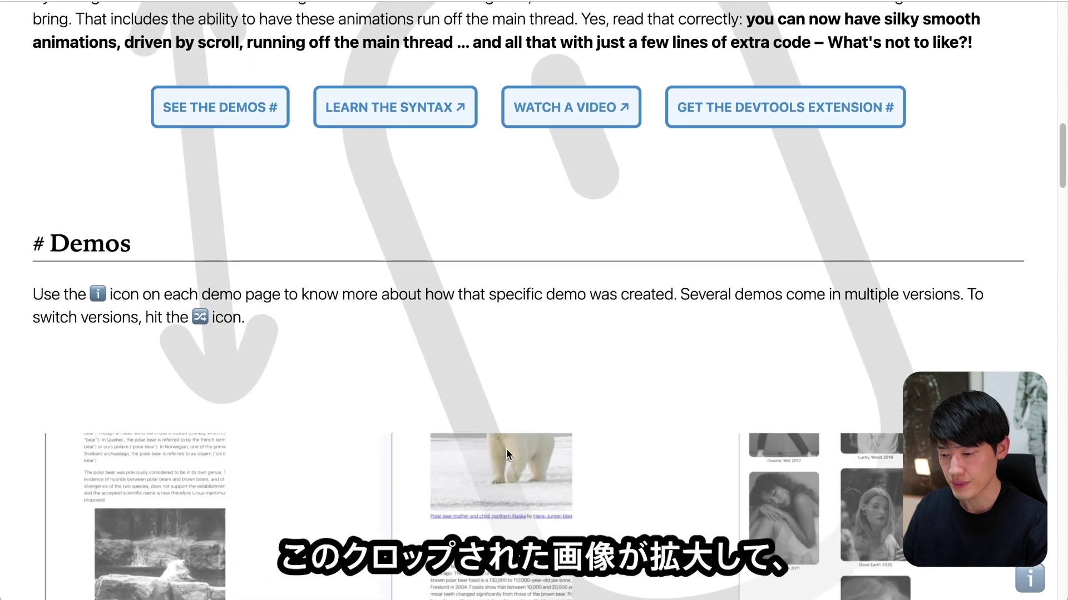
scroll(616, 468, down, 1)
scroll(616, 469, down, 3)
scroll(616, 468, down, 1)
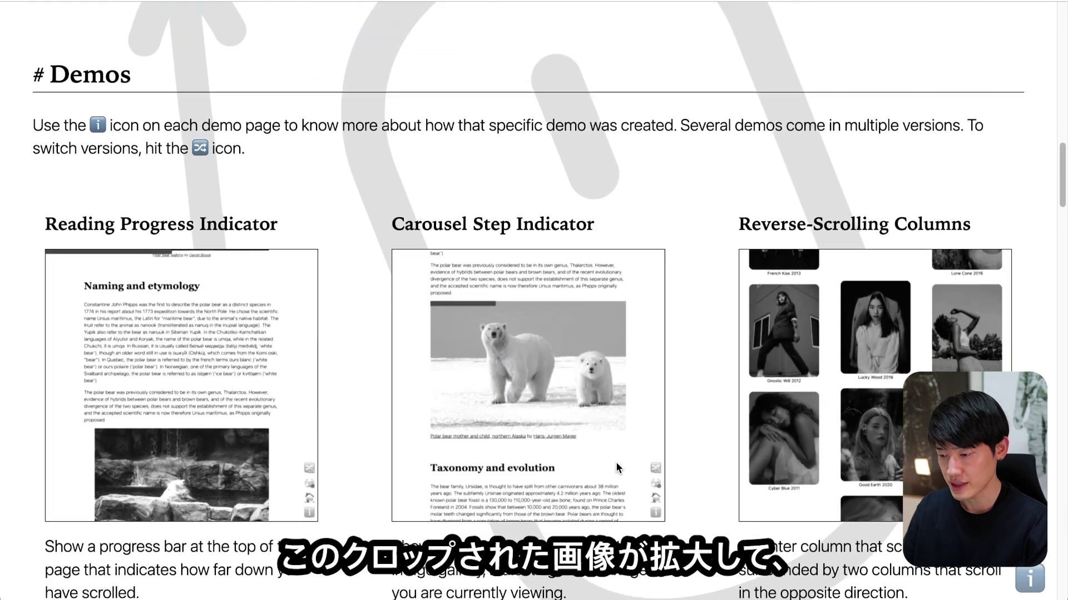
scroll(616, 465, down, 3)
scroll(617, 465, down, 5)
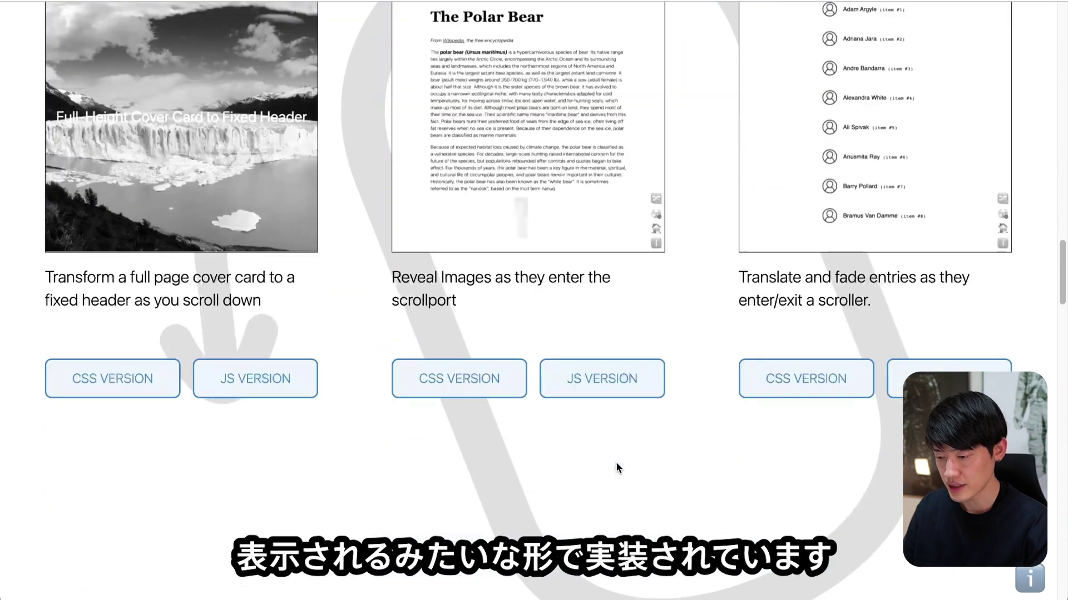
scroll(616, 464, down, 1)
scroll(616, 462, down, 5)
scroll(615, 461, up, 5)
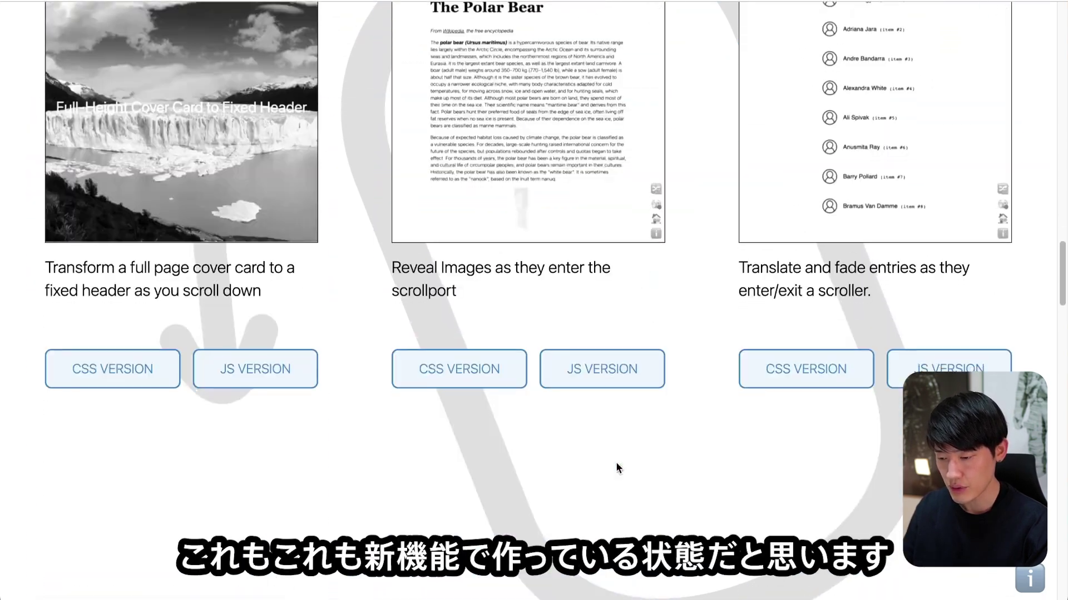
scroll(615, 462, down, 7)
scroll(616, 468, down, 5)
scroll(616, 468, down, 7)
scroll(616, 468, down, 10)
scroll(616, 468, down, 1)
scroll(616, 461, down, 5)
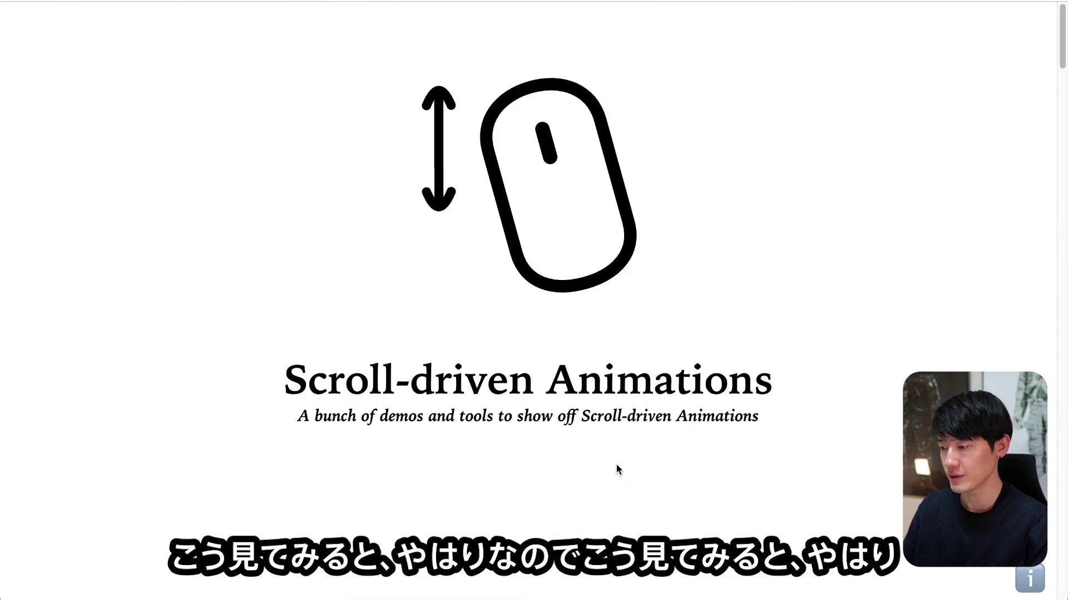
scroll(616, 465, down, 2)
scroll(616, 465, down, 2)
scroll(616, 465, down, 2)
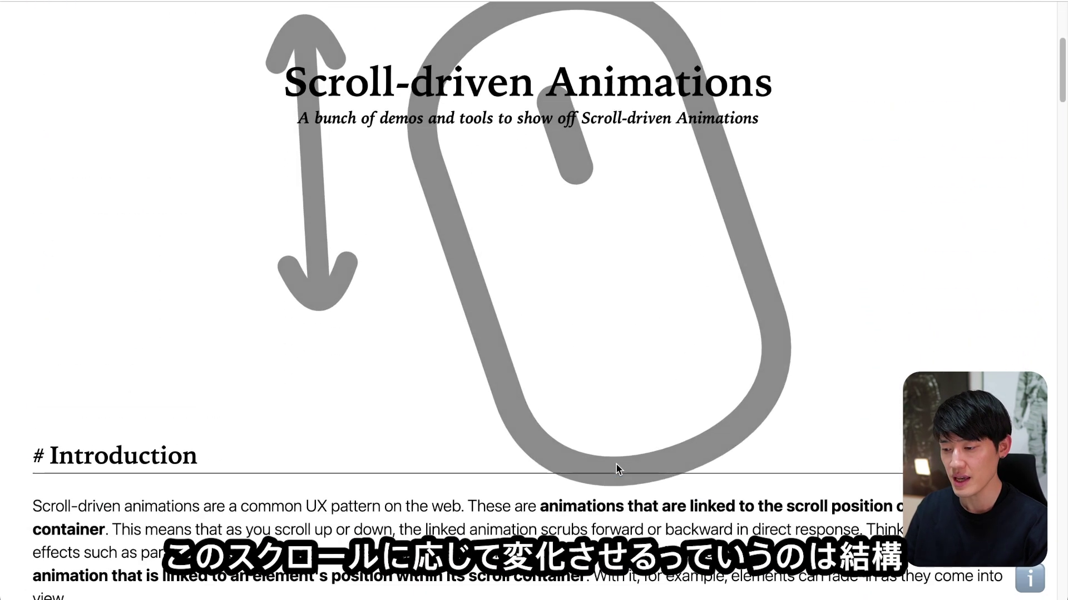
scroll(616, 465, down, 5)
scroll(616, 462, down, 2)
scroll(616, 462, down, 5)
scroll(615, 463, down, 1)
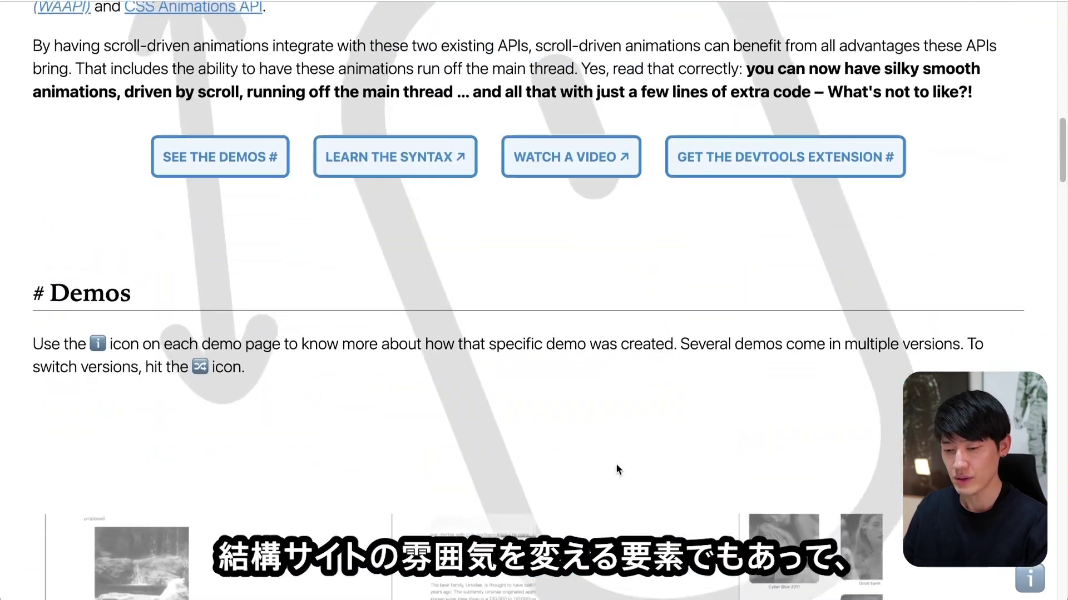
scroll(615, 470, down, 3)
scroll(616, 470, down, 3)
scroll(616, 469, down, 2)
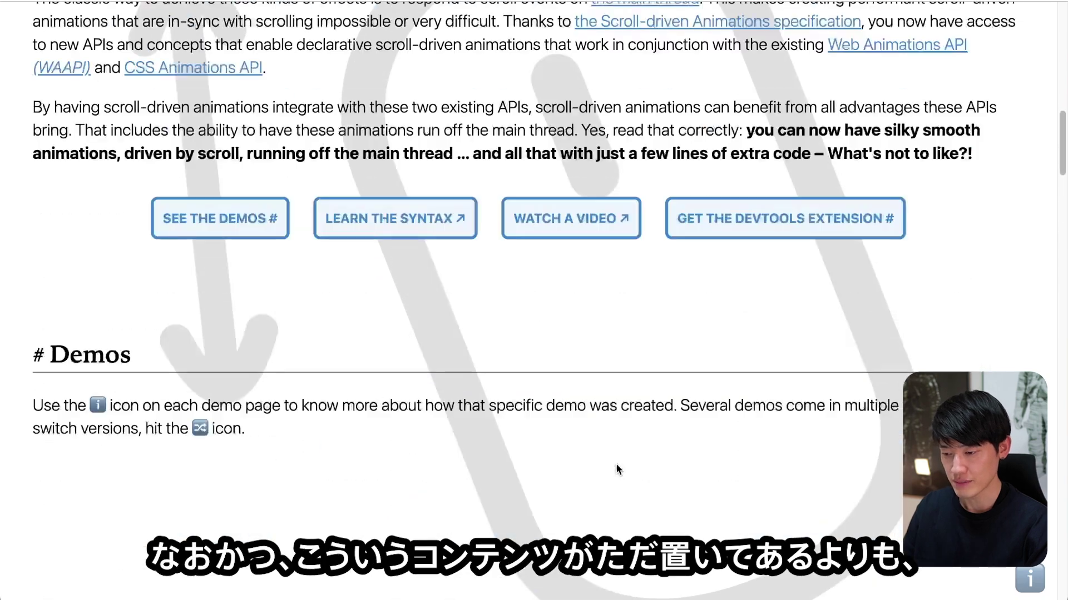
Step: Scroll further down until the Cover Card to Fixed Header and Image Reveal Effects cards are visible
scroll(616, 465, down, 4)
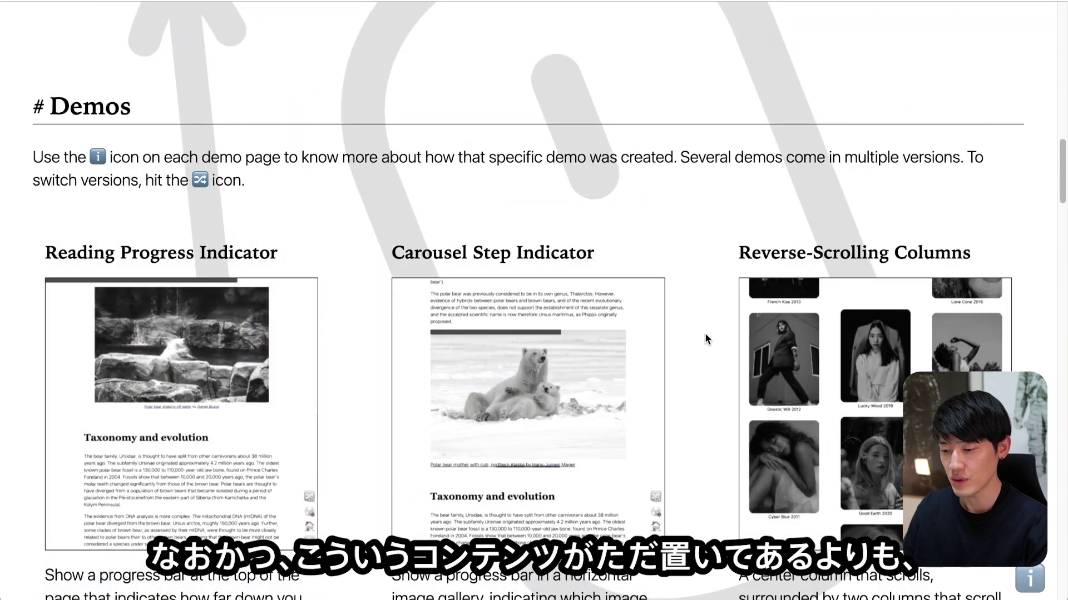
scroll(705, 334, down, 3)
scroll(705, 329, down, 2)
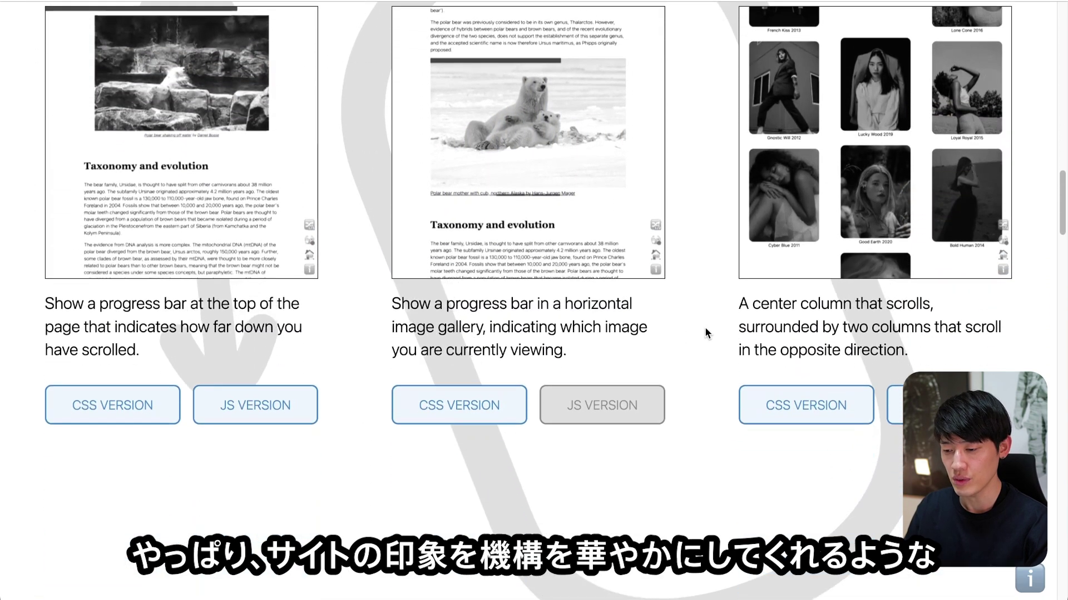
scroll(705, 334, down, 1)
scroll(705, 333, down, 2)
scroll(705, 333, down, 2)
scroll(705, 334, down, 2)
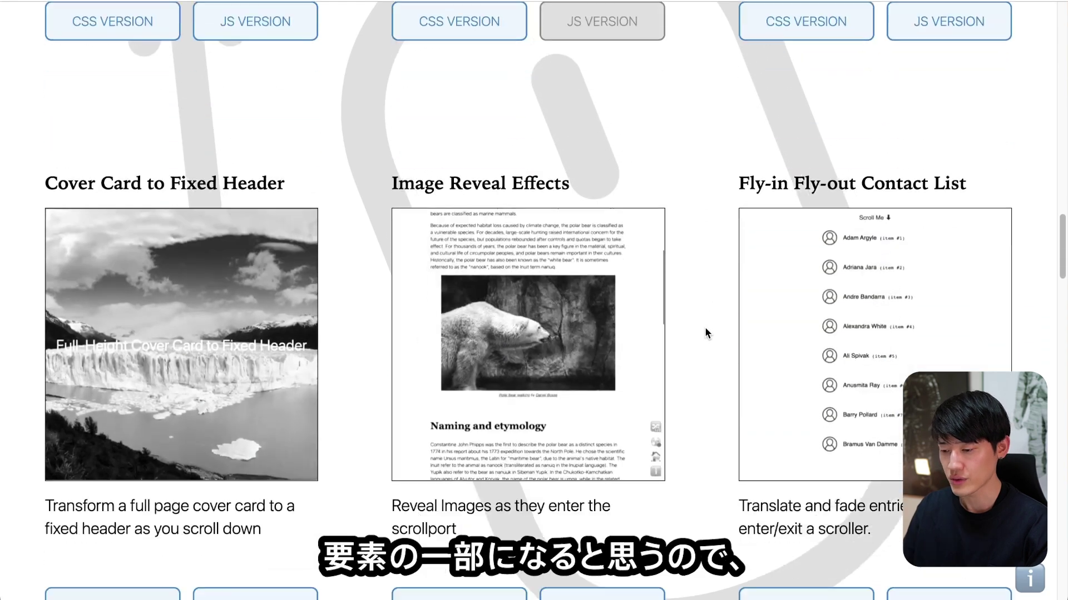
scroll(705, 333, down, 3)
scroll(705, 333, down, 10)
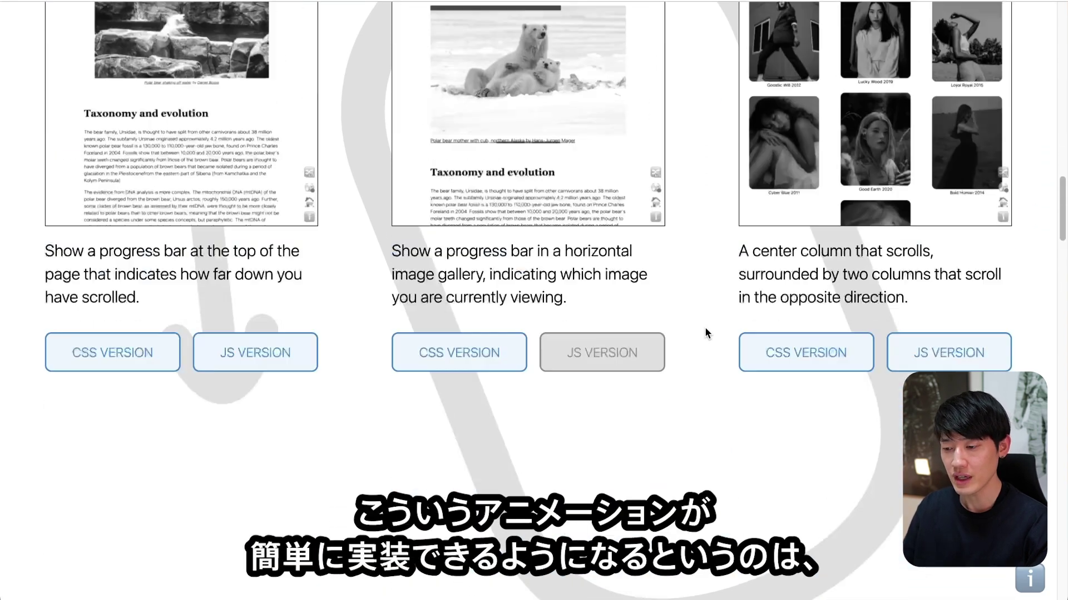
scroll(705, 332, down, 4)
scroll(705, 333, down, 3)
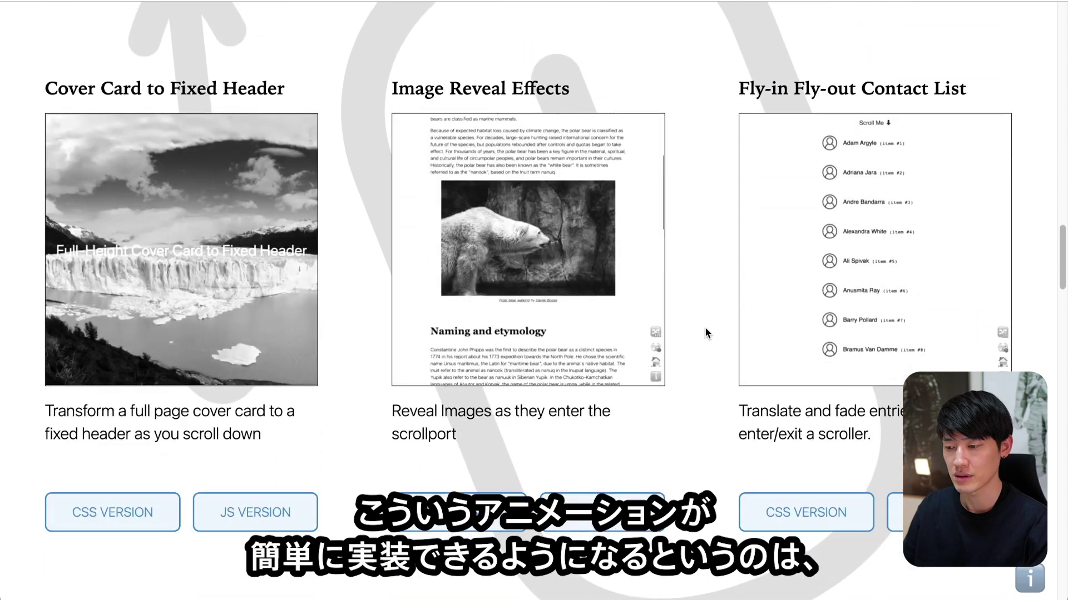
scroll(705, 332, up, 5)
scroll(705, 333, up, 2)
scroll(705, 333, up, 3)
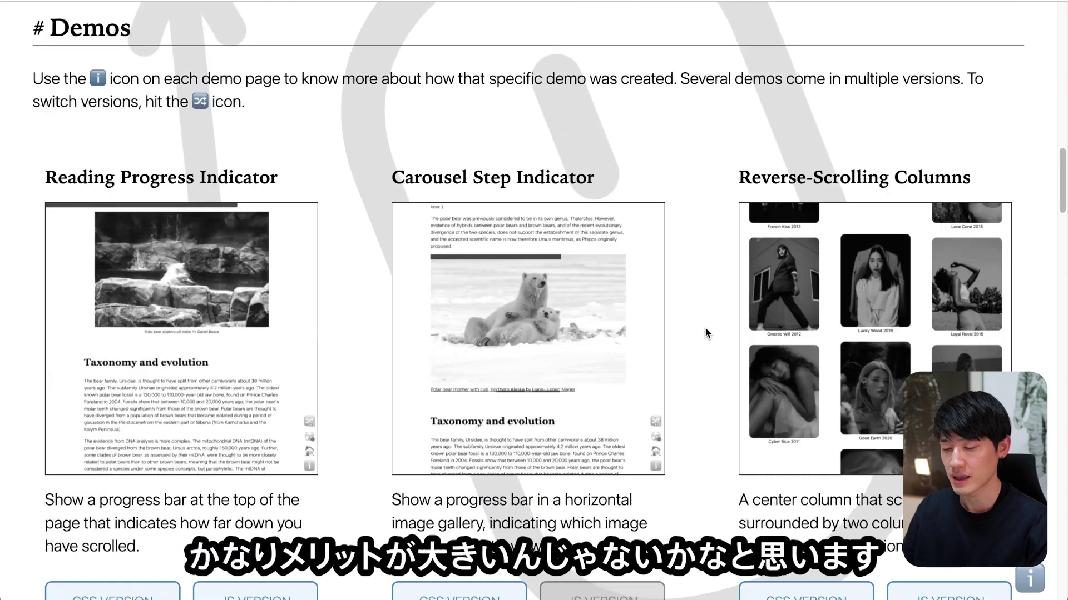
scroll(705, 328, down, 15)
scroll(705, 328, up, 20)
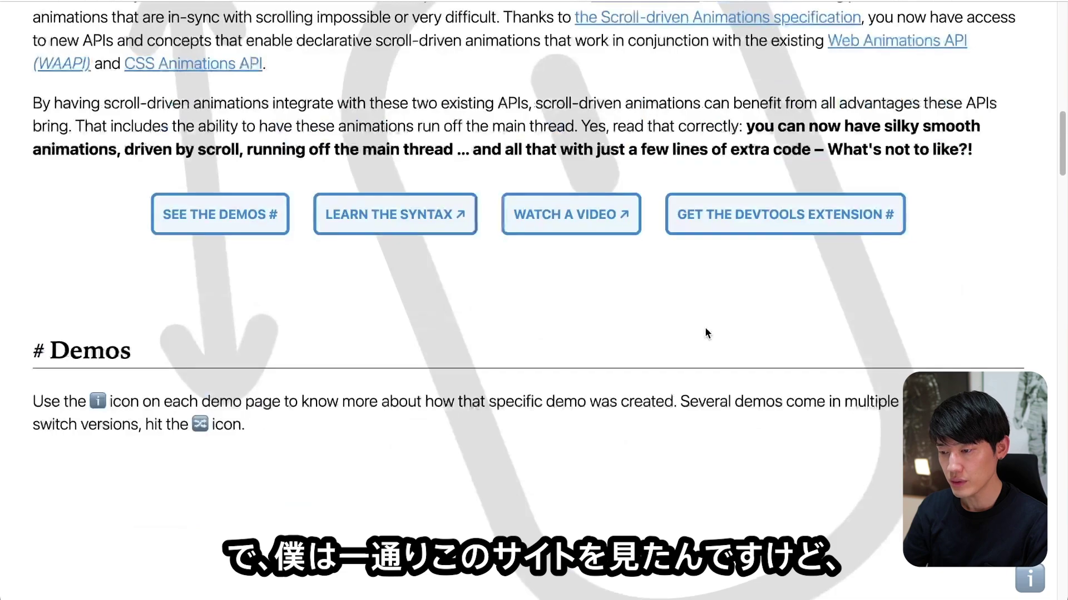
scroll(705, 328, down, 12)
scroll(705, 328, down, 3)
scroll(705, 333, down, 5)
scroll(705, 333, up, 2)
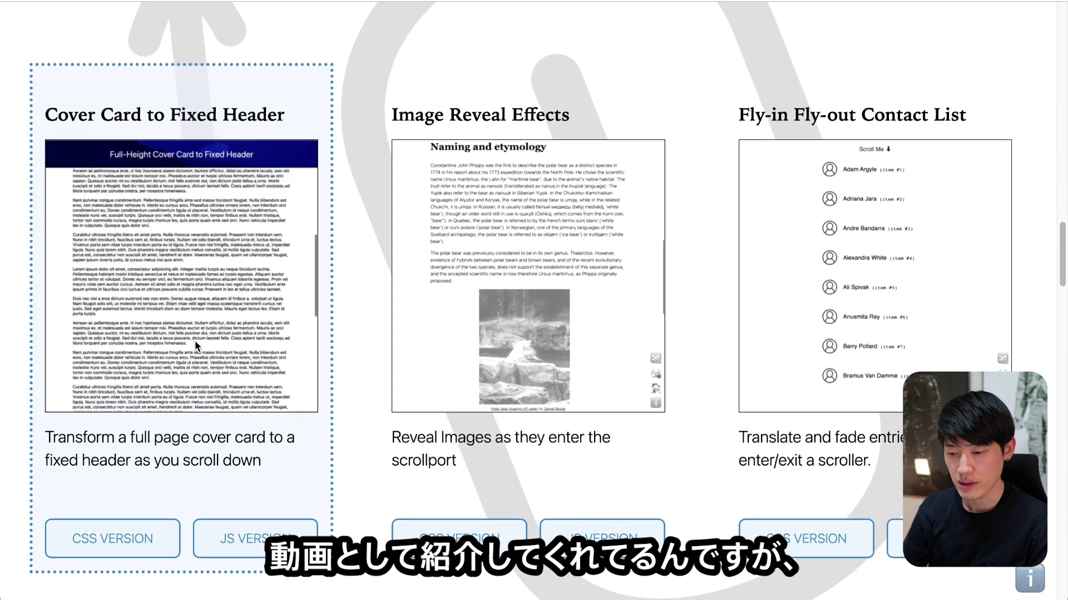
scroll(358, 323, up, 1)
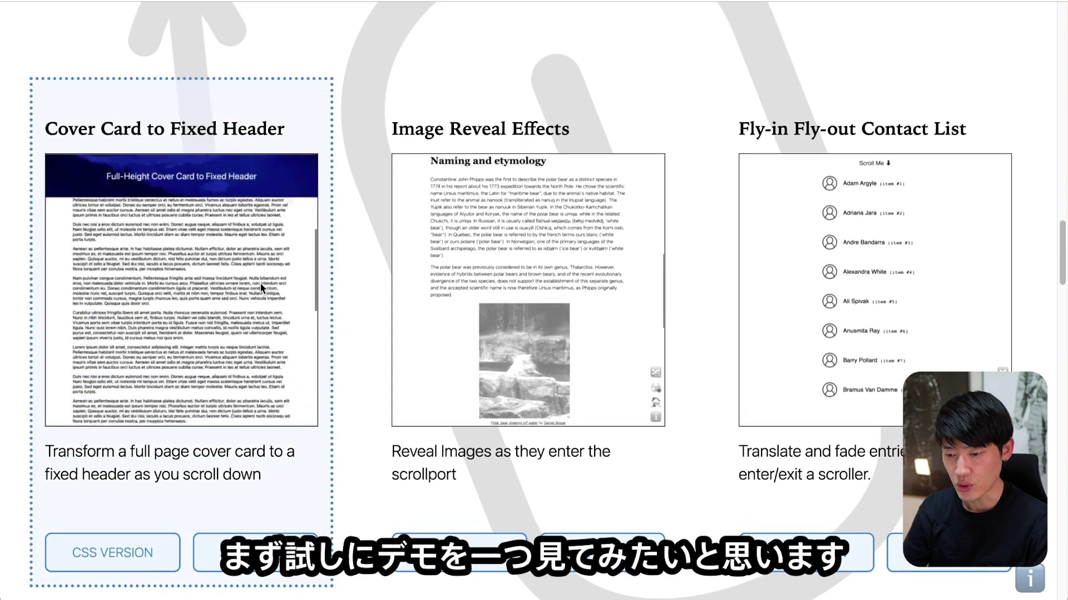
scroll(245, 270, down, 3)
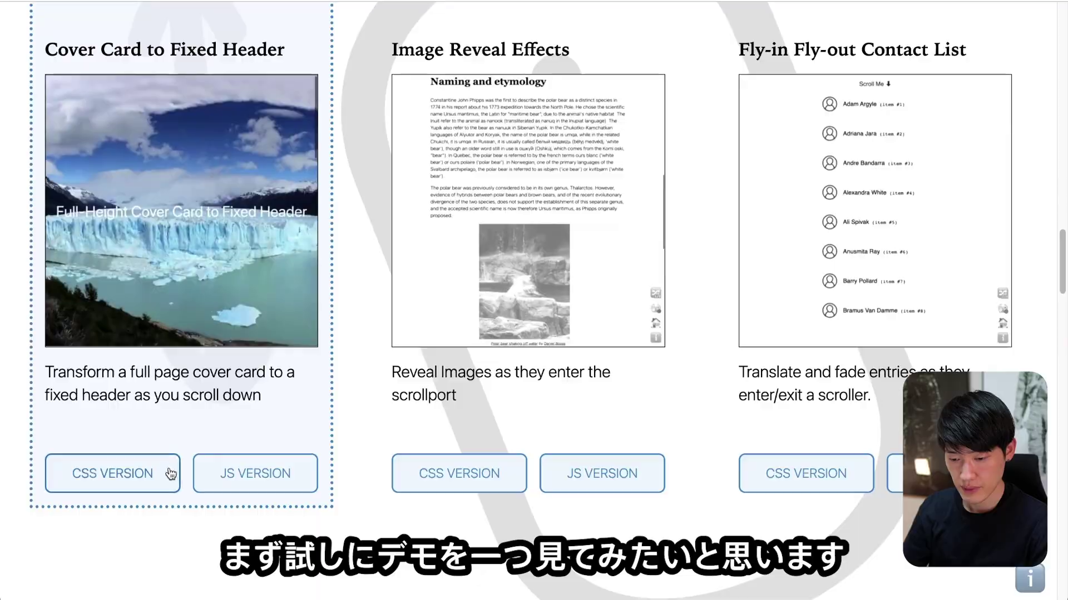
Step: Open the CSS version of the Cover Card to Fixed Header demo and scroll through it
click(168, 472)
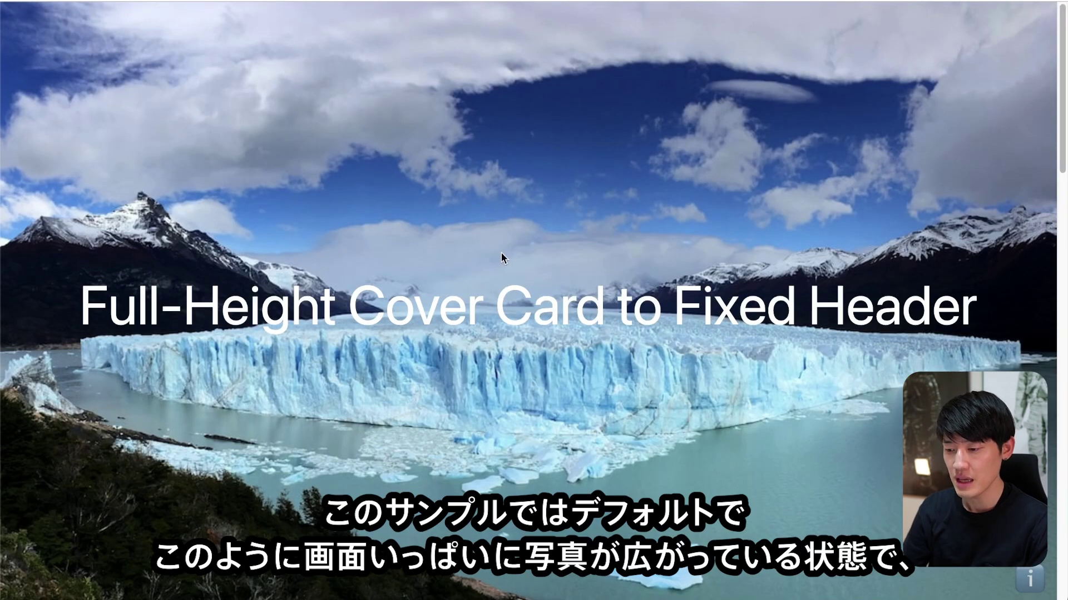
scroll(462, 438, down, 2)
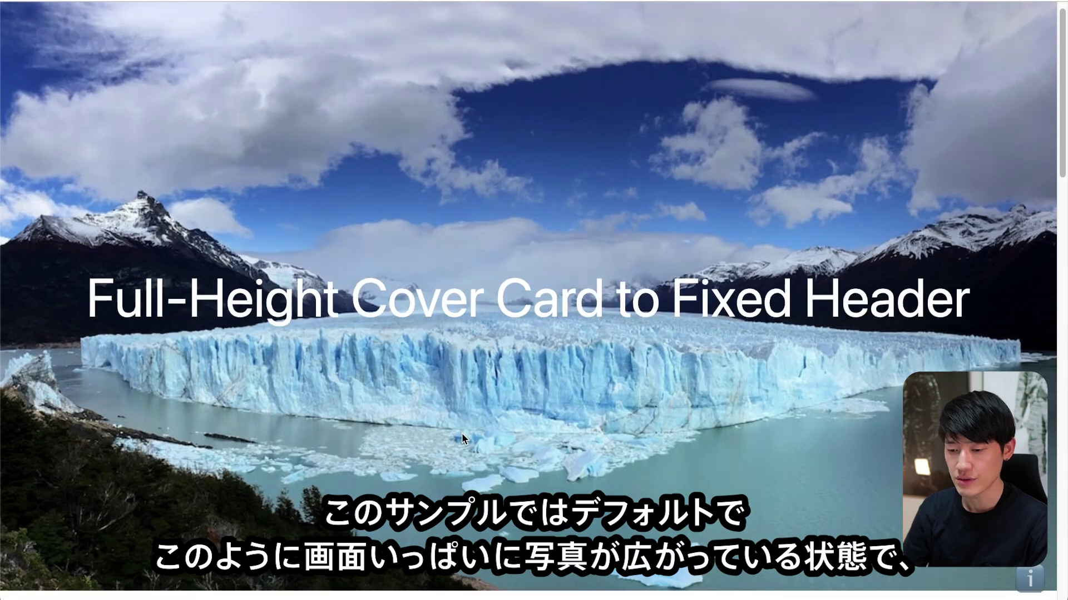
scroll(461, 437, down, 3)
scroll(462, 433, down, 3)
scroll(462, 431, down, 2)
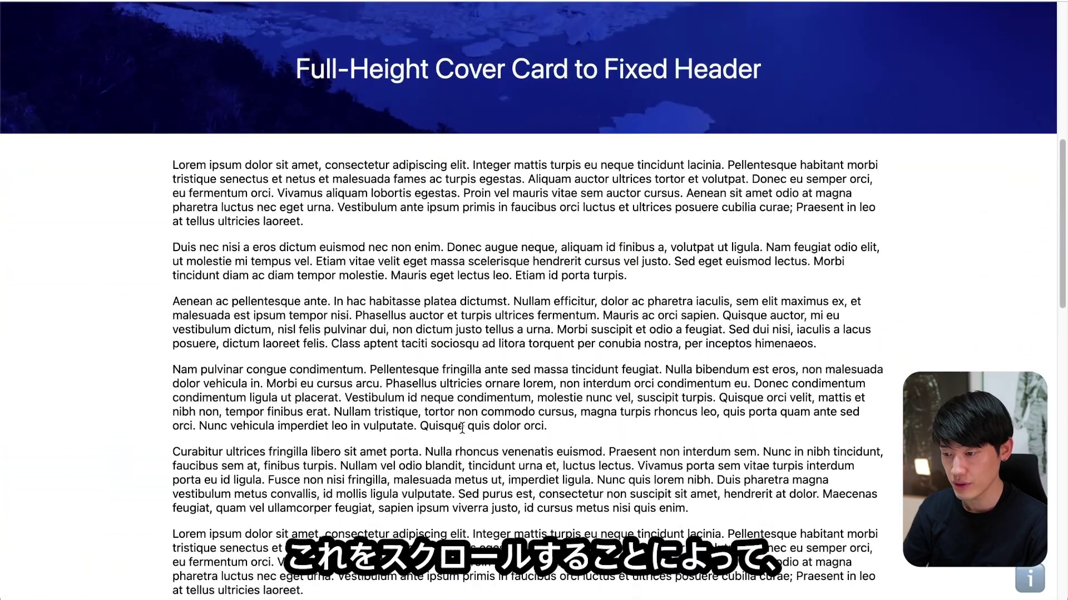
scroll(461, 428, down, 3)
scroll(462, 428, down, 2)
scroll(461, 428, down, 2)
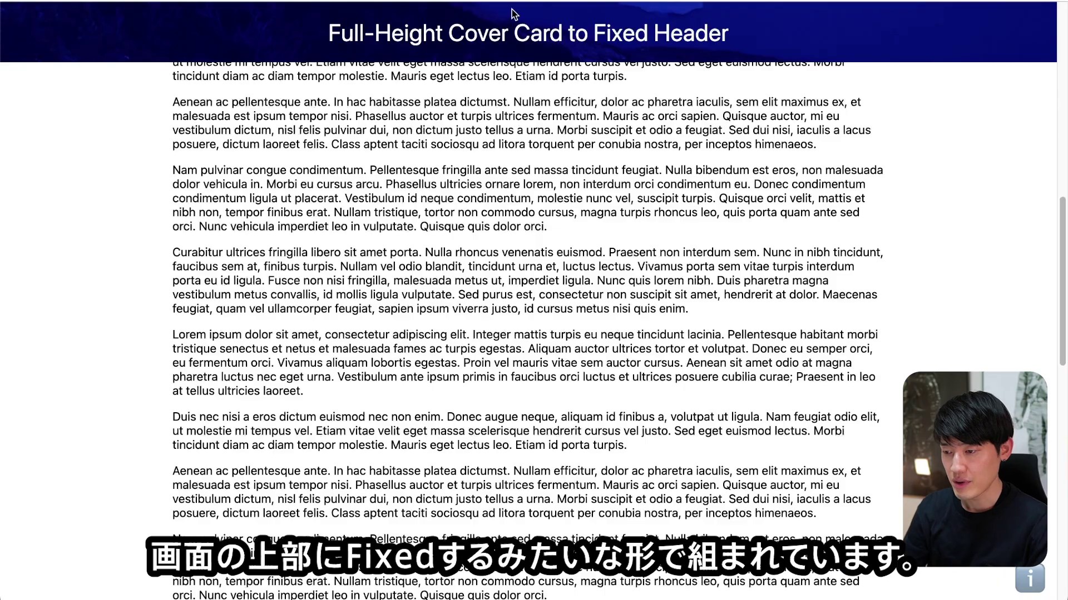
scroll(518, 123, down, 3)
scroll(518, 122, down, 3)
scroll(518, 123, down, 2)
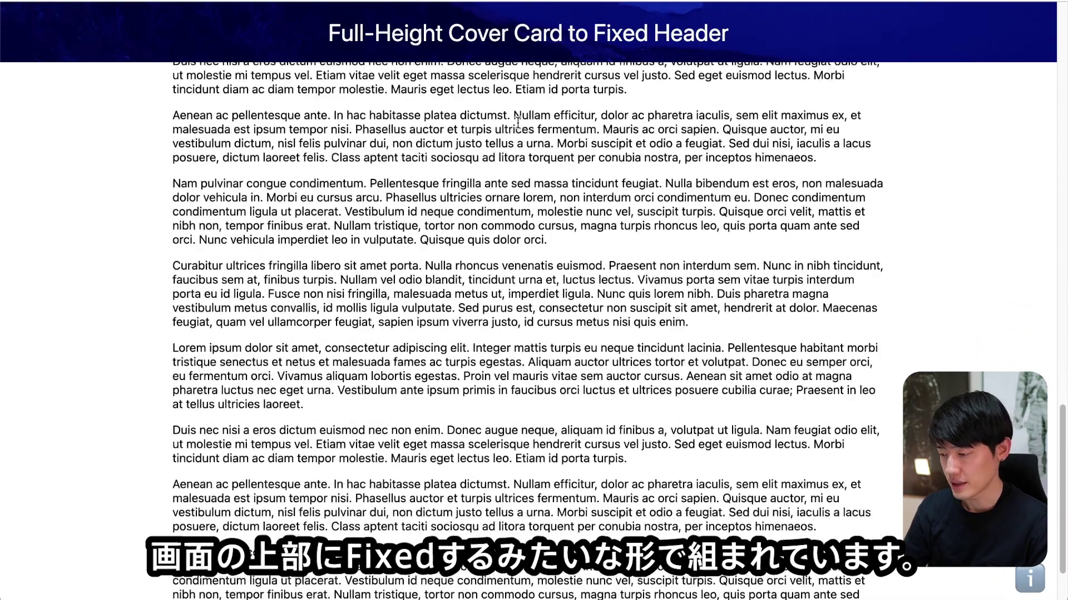
scroll(518, 123, up, 10)
scroll(518, 125, up, 2)
scroll(520, 128, up, 3)
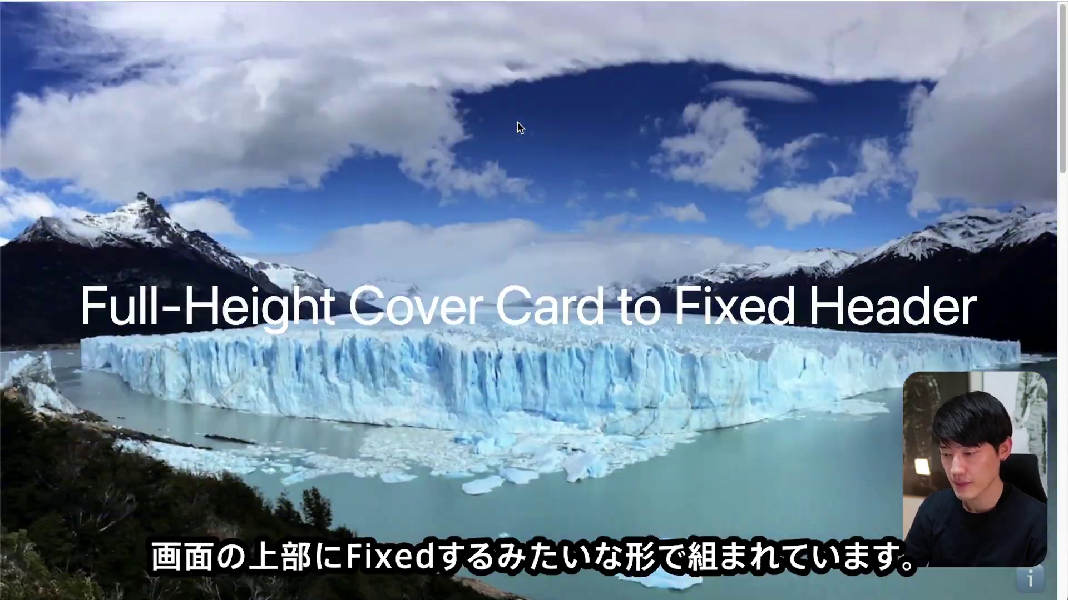
scroll(510, 423, down, 3)
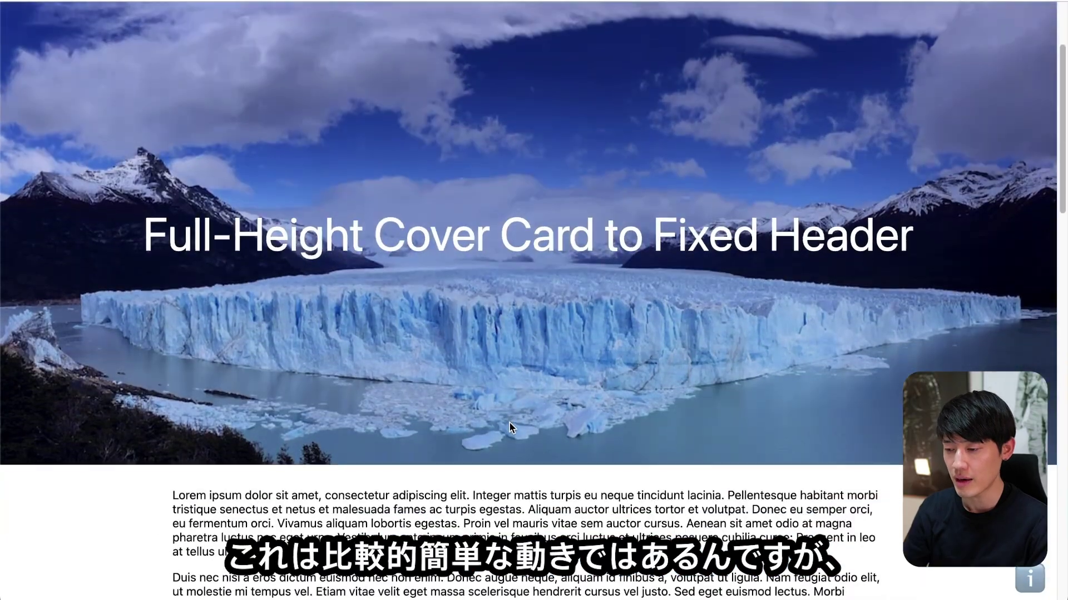
scroll(510, 424, down, 3)
scroll(509, 422, down, 2)
scroll(509, 423, down, 3)
scroll(510, 424, down, 3)
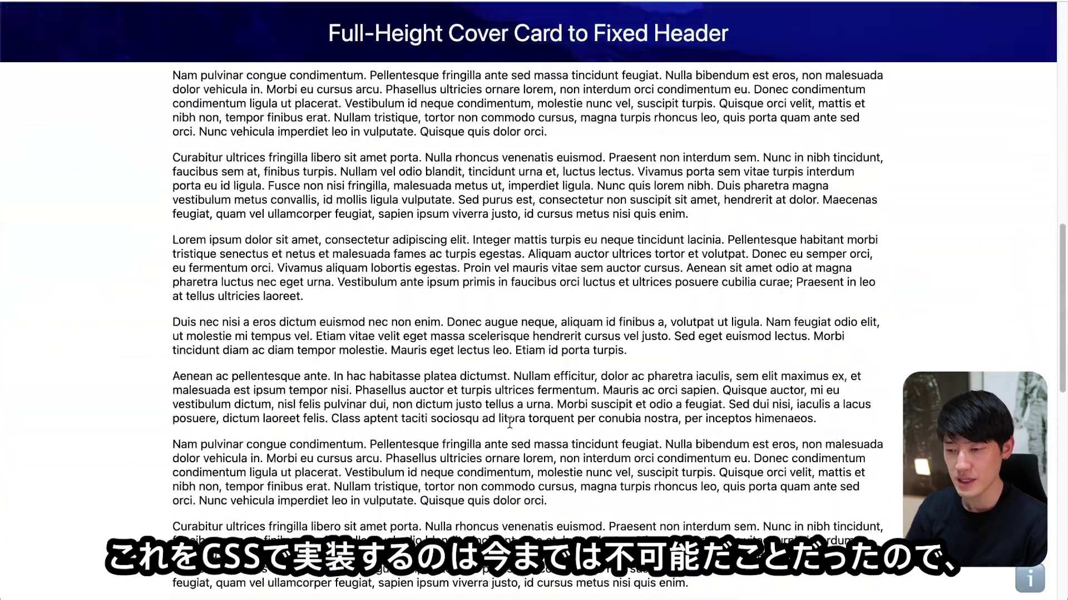
scroll(509, 424, down, 3)
scroll(509, 423, down, 2)
Step: Scroll the cover card demo up and down to replay the cover-to-fixed-header effect
scroll(509, 423, up, 3)
scroll(510, 423, up, 3)
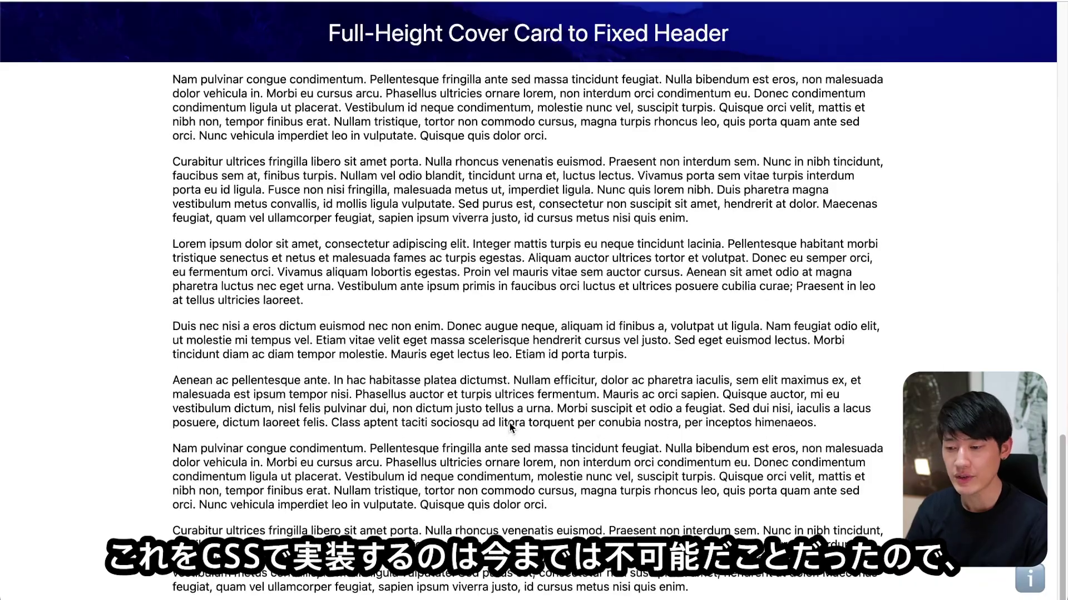
scroll(510, 424, up, 3)
scroll(510, 427, up, 3)
scroll(510, 425, down, 3)
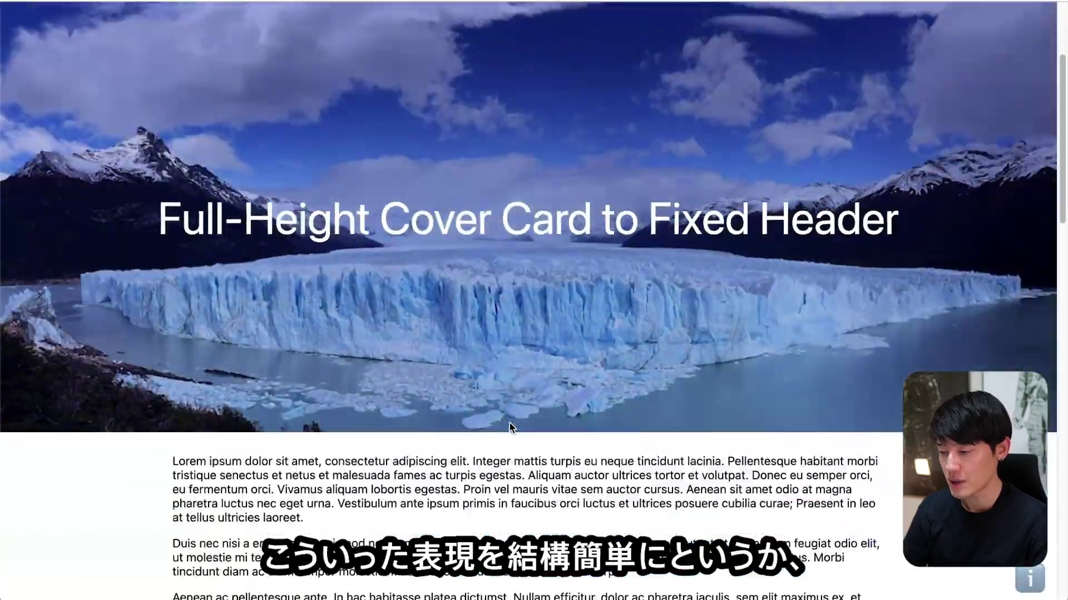
scroll(510, 424, down, 3)
scroll(509, 425, down, 3)
scroll(510, 425, up, 8)
scroll(510, 428, up, 2)
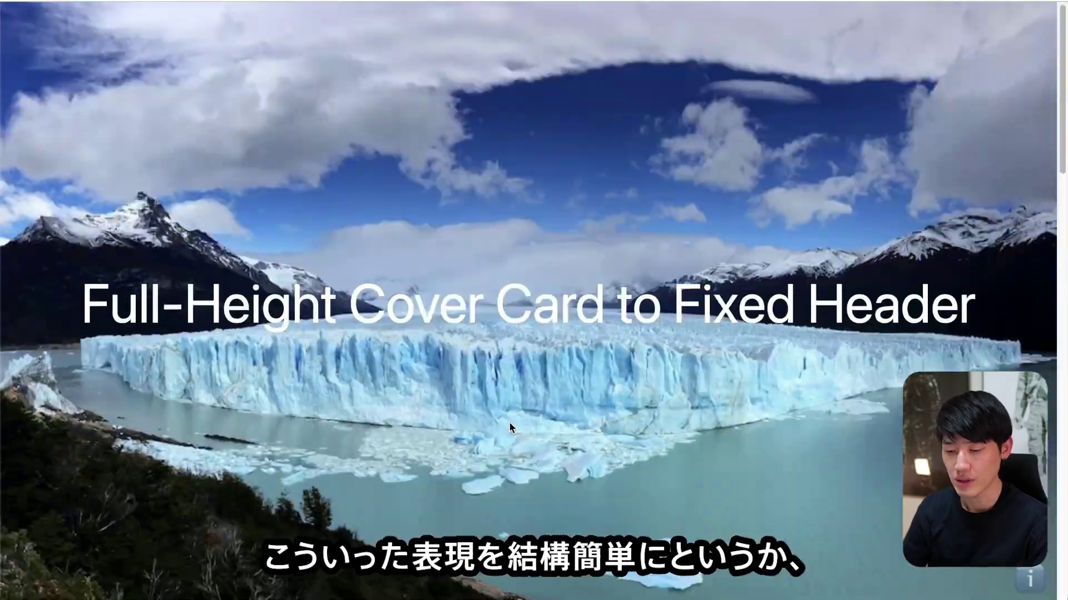
scroll(509, 423, down, 5)
scroll(509, 423, down, 3)
scroll(509, 423, down, 3)
scroll(508, 423, down, 2)
scroll(508, 422, up, 10)
scroll(510, 426, down, 2)
scroll(509, 421, down, 2)
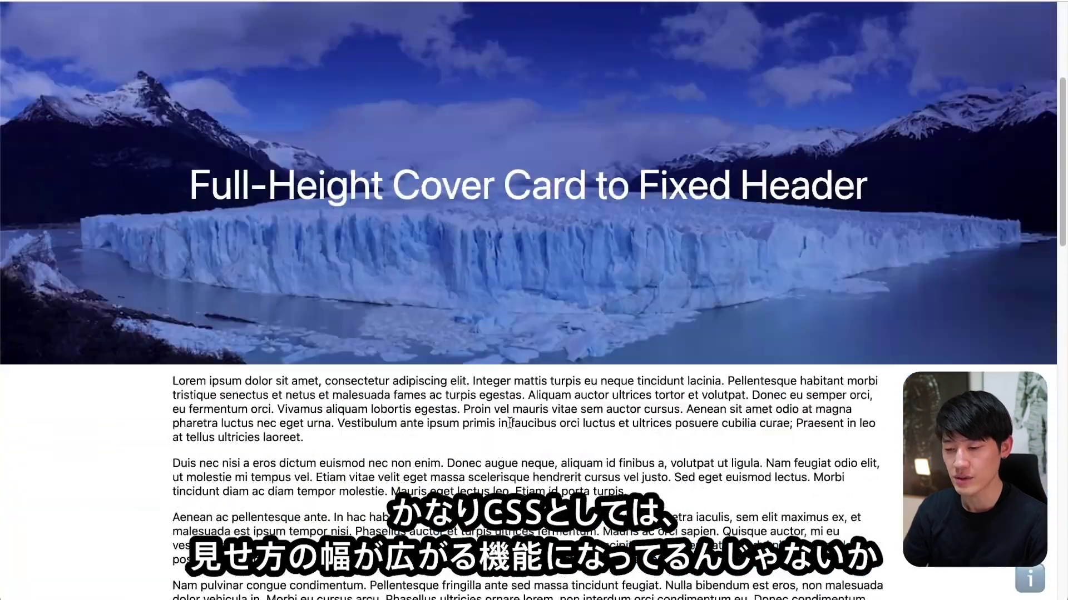
scroll(509, 421, down, 2)
scroll(509, 423, up, 3)
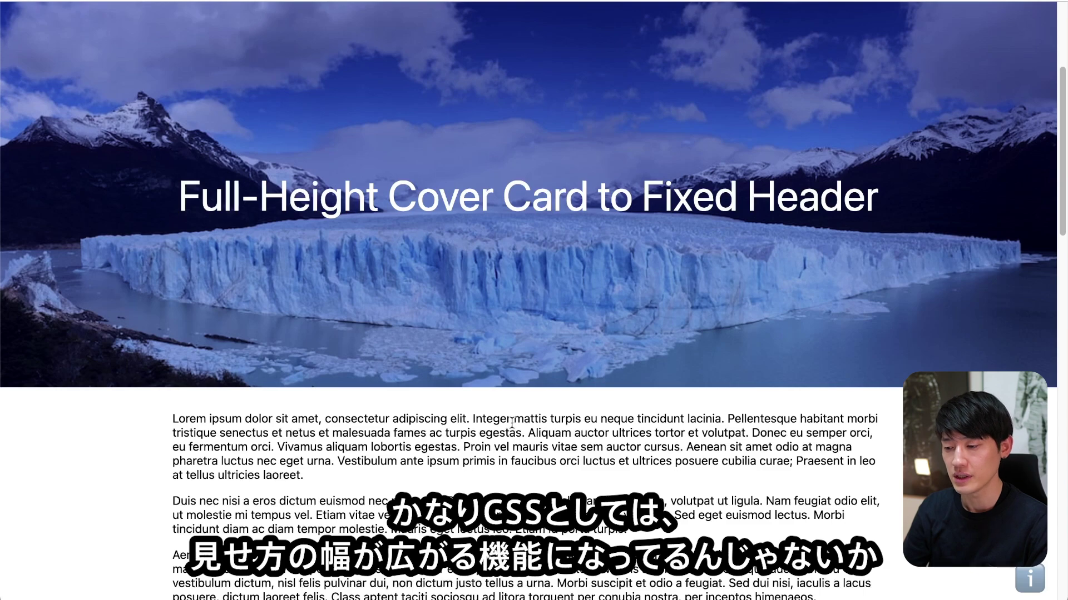
scroll(526, 398, down, 2)
scroll(526, 398, down, 3)
scroll(525, 398, down, 3)
scroll(1058, 576, up, 4)
Step: Return to the demo site's home page and open the reverse-scrolling columns gallery demo
click(1029, 579)
scroll(795, 431, down, 10)
click(742, 256)
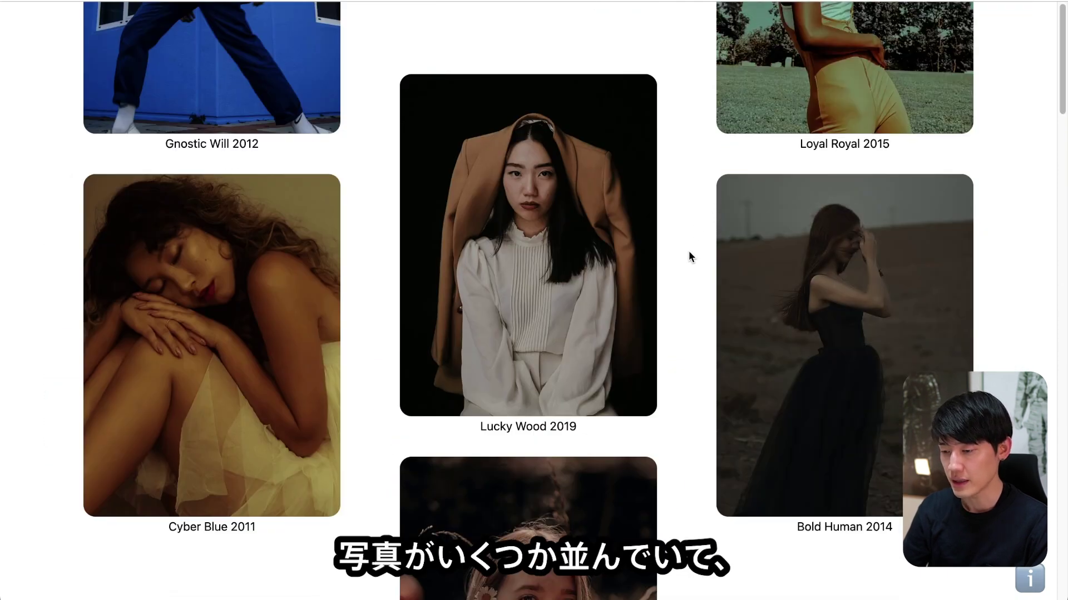
Step: Scroll down and back through the reverse-scrolling photo gallery columns
scroll(688, 316, down, 1)
scroll(688, 316, down, 1)
scroll(688, 315, down, 2)
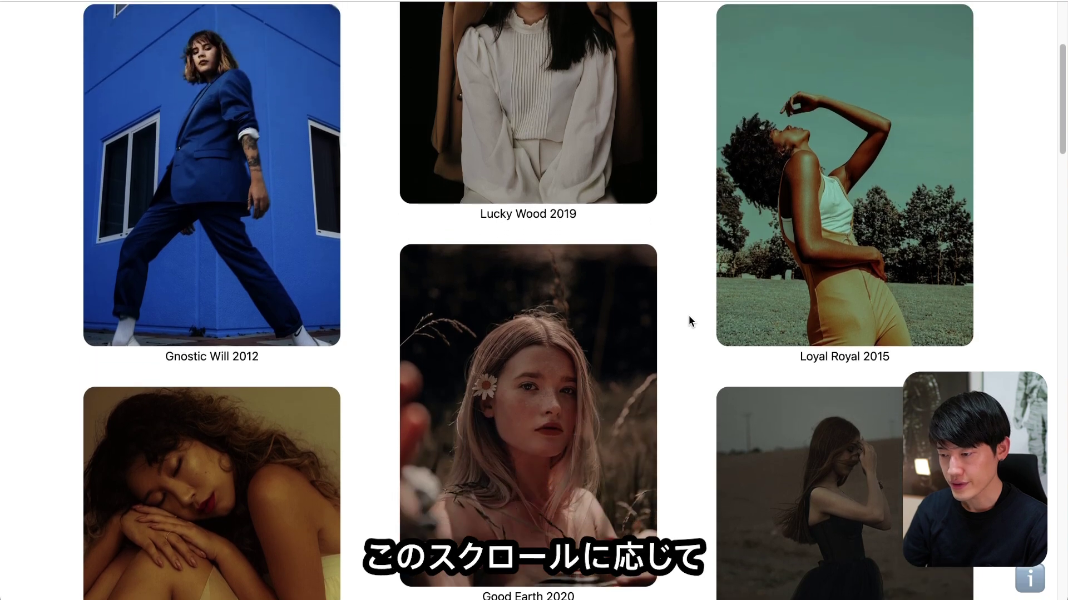
scroll(688, 315, down, 2)
scroll(688, 316, down, 2)
scroll(688, 316, down, 3)
scroll(688, 315, down, 3)
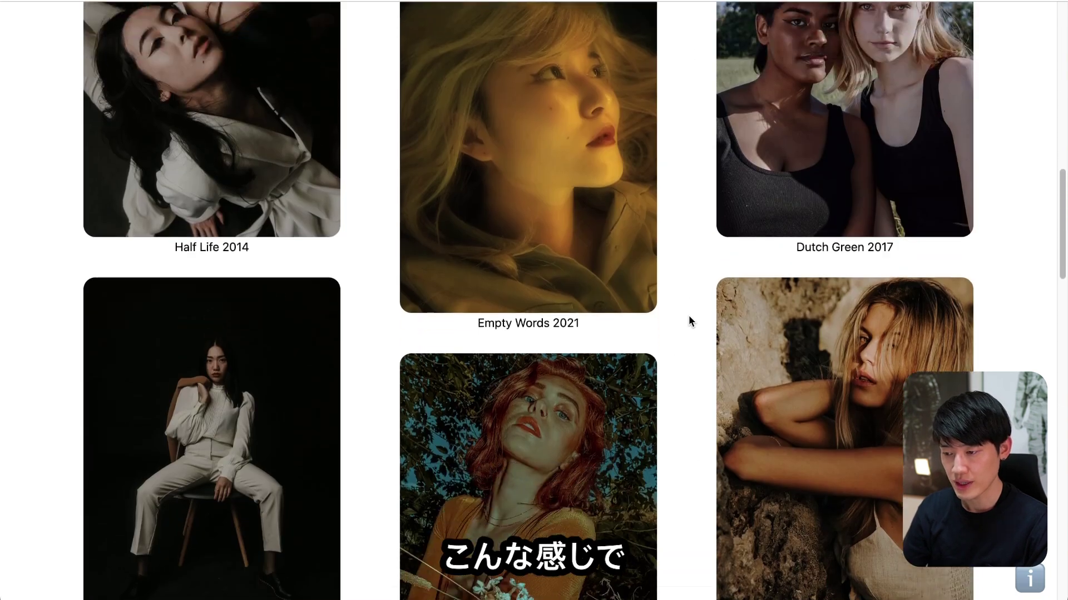
scroll(688, 315, down, 1)
scroll(688, 317, down, 3)
scroll(689, 317, down, 2)
scroll(688, 317, down, 3)
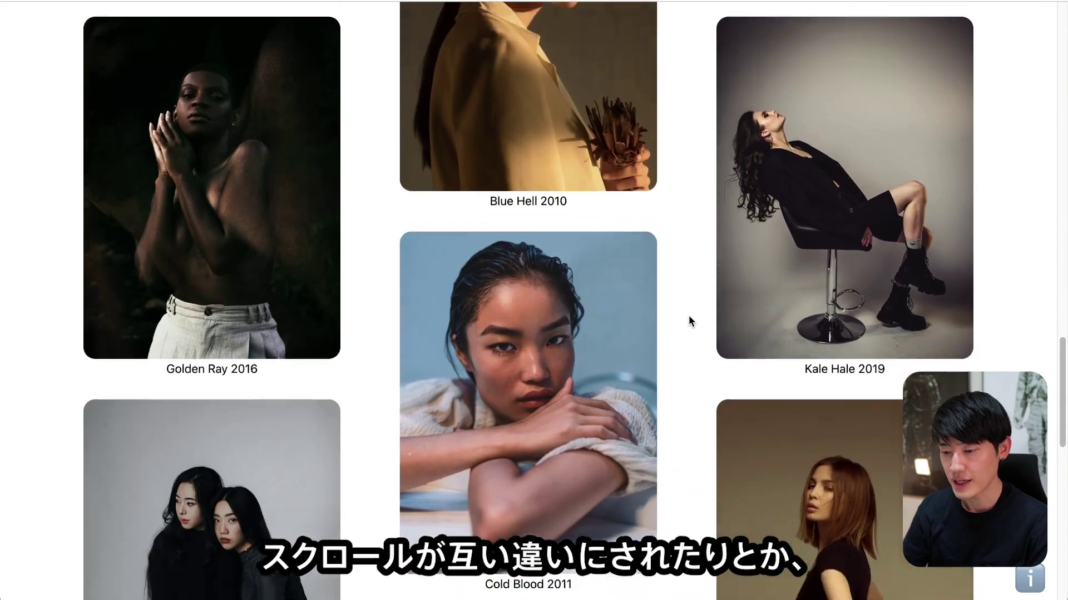
scroll(688, 317, up, 3)
scroll(689, 316, down, 3)
scroll(688, 315, down, 3)
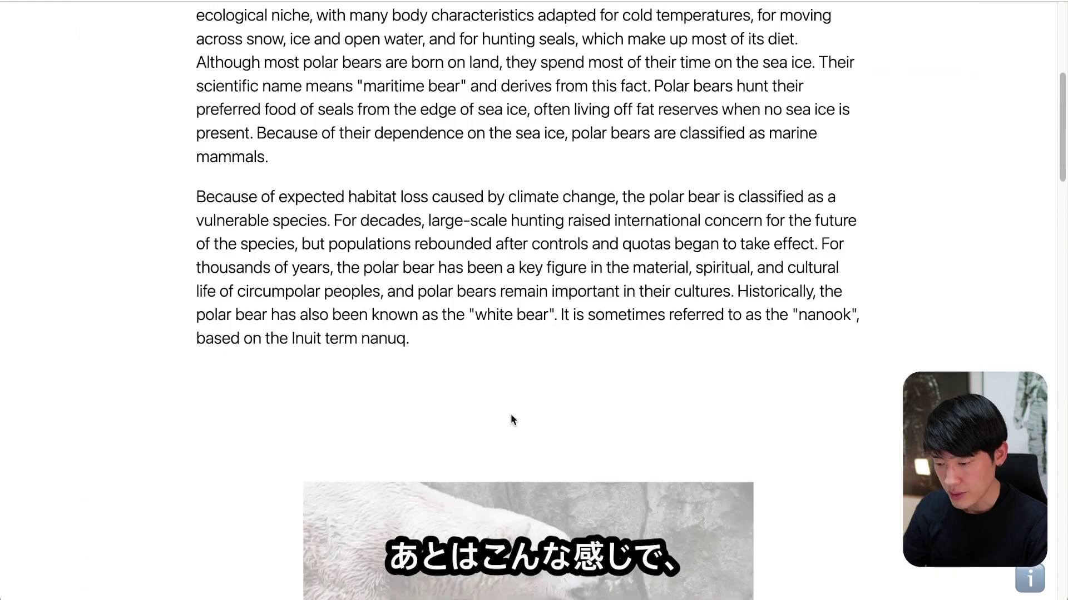
scroll(510, 414, up, 5)
scroll(510, 414, down, 3)
scroll(510, 414, up, 1)
scroll(511, 413, down, 4)
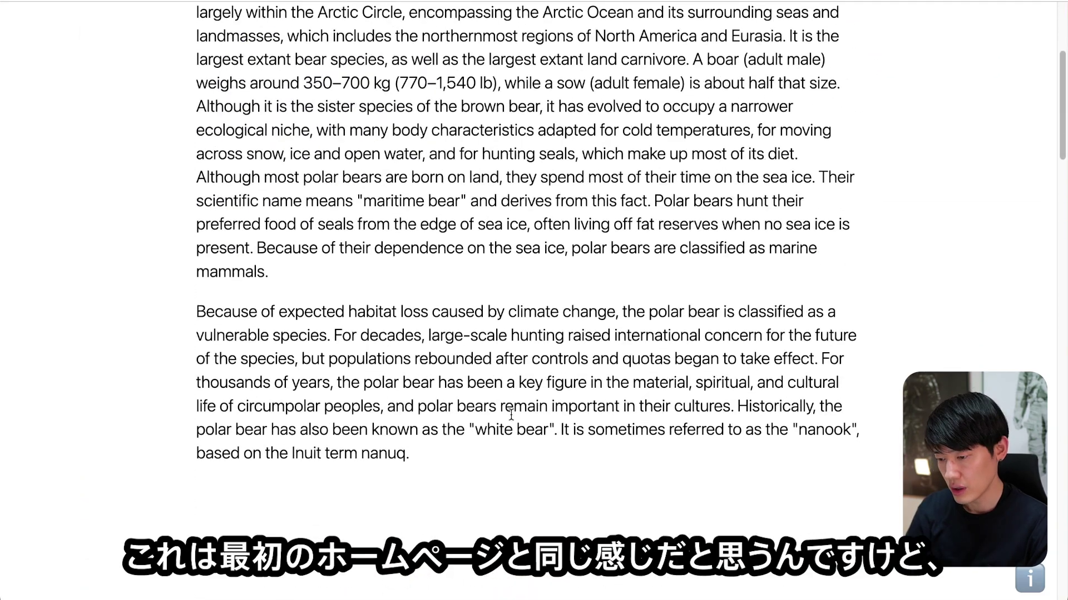
scroll(511, 414, down, 4)
scroll(510, 414, down, 1)
scroll(510, 413, up, 3)
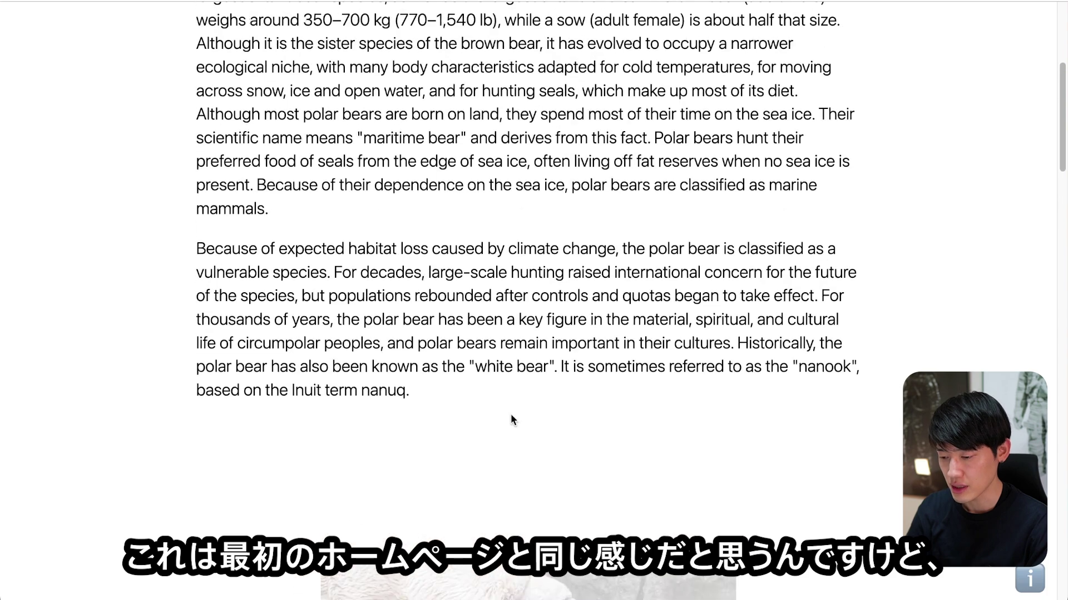
scroll(510, 414, down, 3)
scroll(511, 416, down, 2)
scroll(511, 416, down, 1)
scroll(511, 415, up, 1)
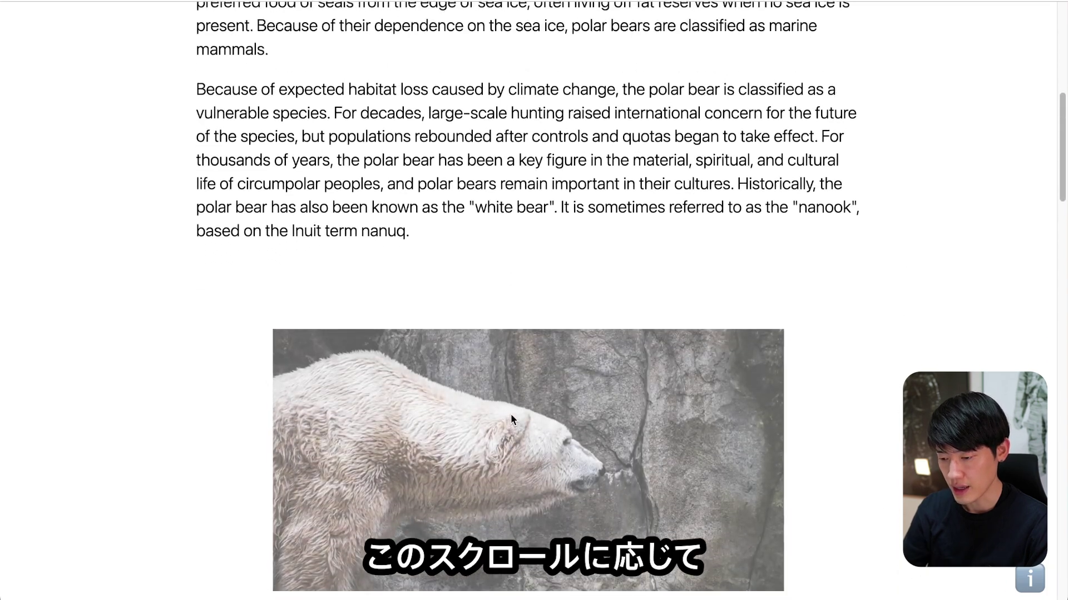
scroll(778, 457, down, 1)
scroll(778, 457, down, 1)
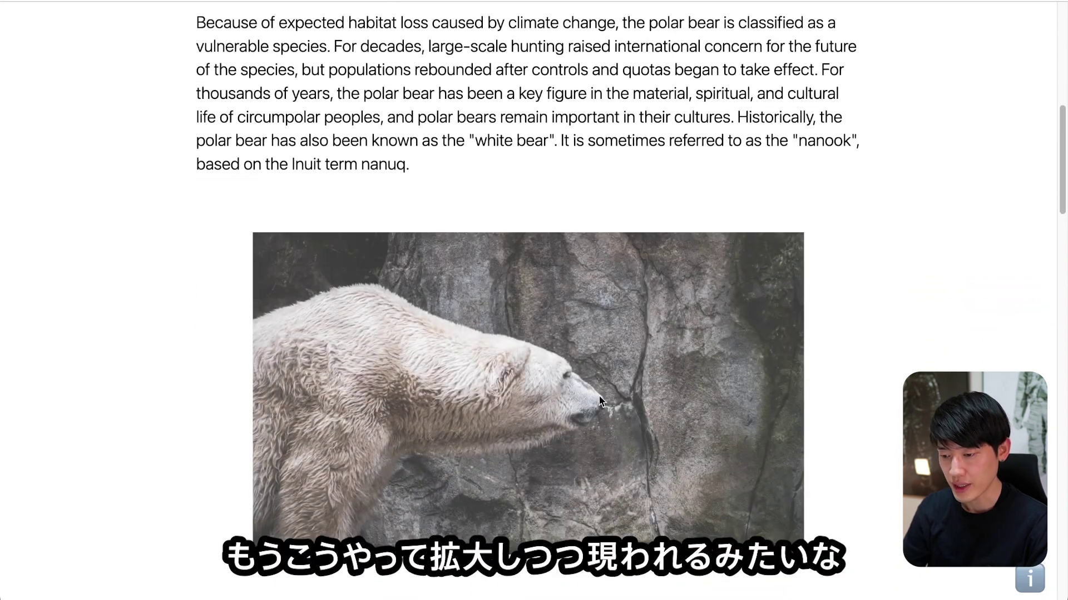
scroll(600, 401, down, 3)
scroll(600, 400, down, 1)
scroll(601, 400, down, 1)
scroll(600, 399, down, 3)
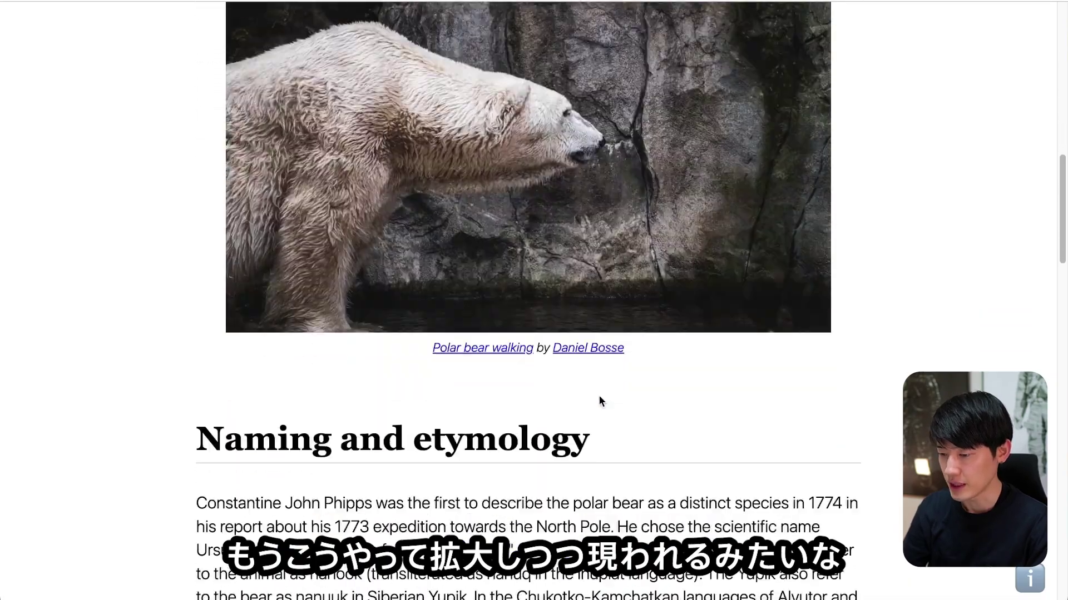
scroll(600, 399, down, 6)
scroll(599, 395, up, 10)
scroll(598, 395, down, 5)
scroll(599, 396, down, 4)
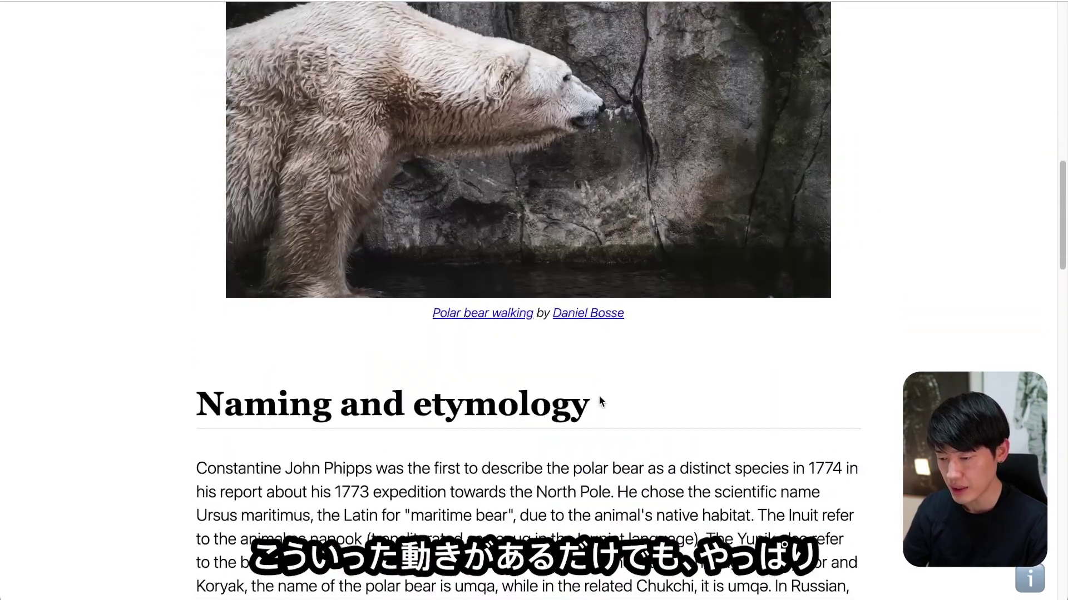
scroll(599, 395, down, 8)
scroll(599, 396, down, 5)
scroll(599, 395, down, 1)
scroll(599, 395, down, 3)
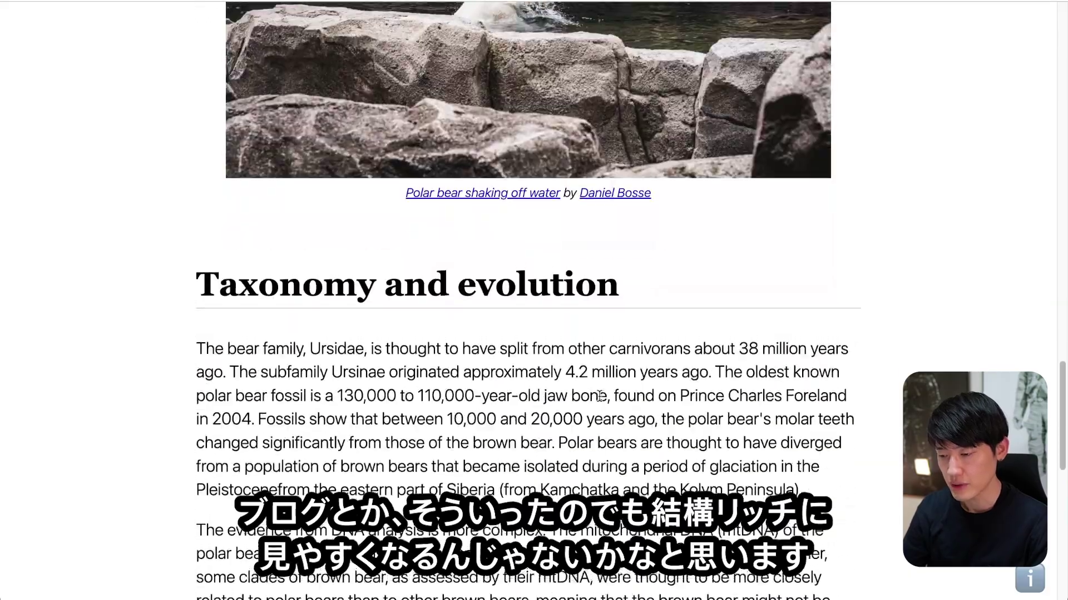
scroll(598, 395, down, 8)
scroll(599, 396, down, 4)
scroll(599, 395, up, 10)
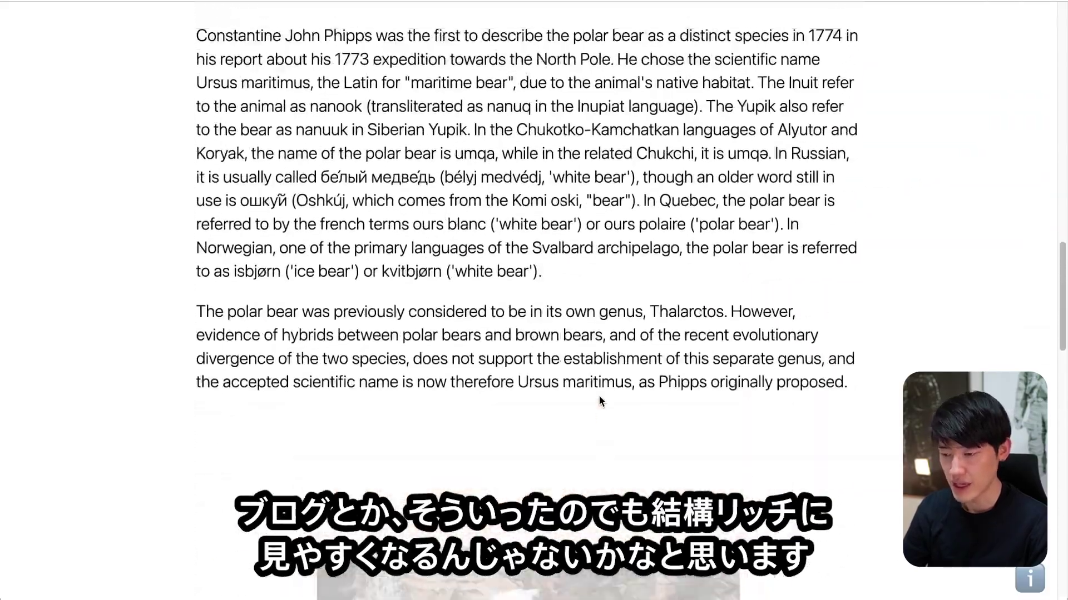
scroll(599, 396, up, 10)
scroll(599, 396, up, 10)
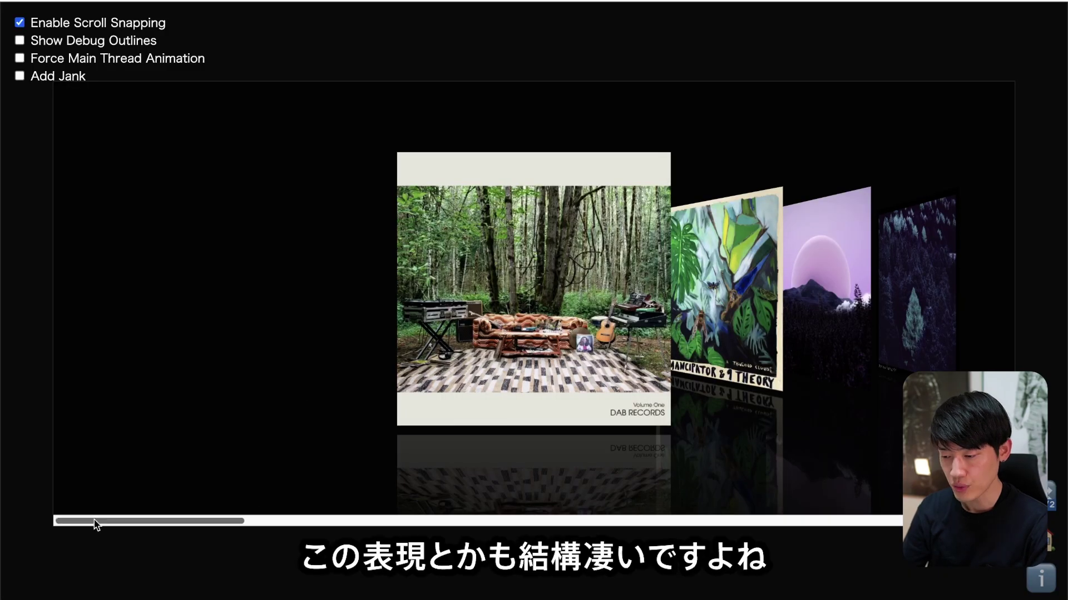
Step: Drag the Cover Flow scrollbar across the album covers, then scroll back up the home page
mouse_move(95, 525)
mouse_down()
mouse_move(345, 508)
mouse_move(324, 506)
mouse_move(295, 529)
mouse_move(528, 531)
mouse_up()
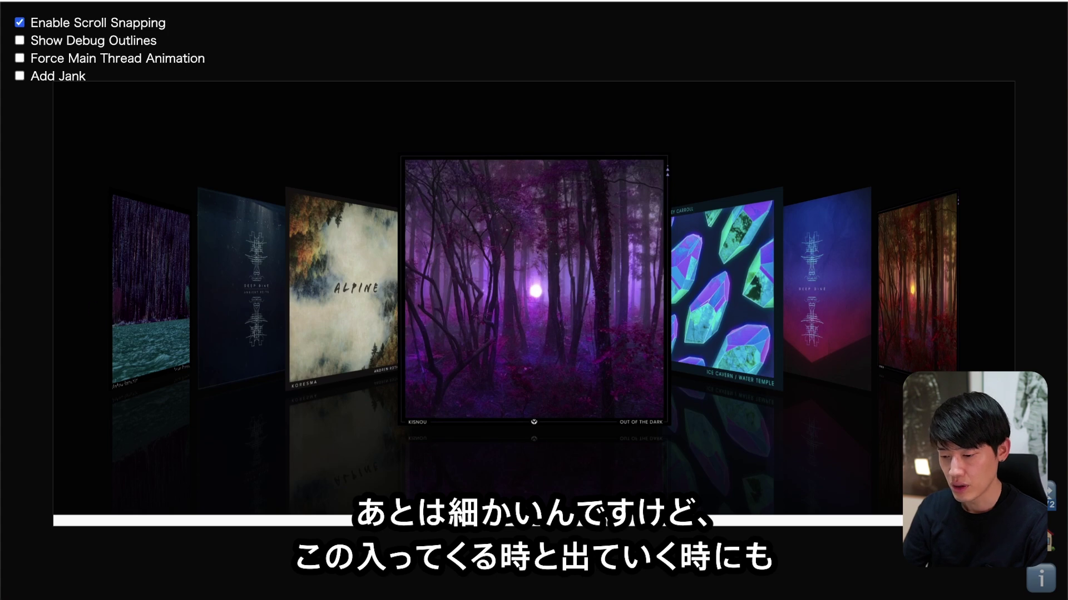
drag(482, 531, 505, 532)
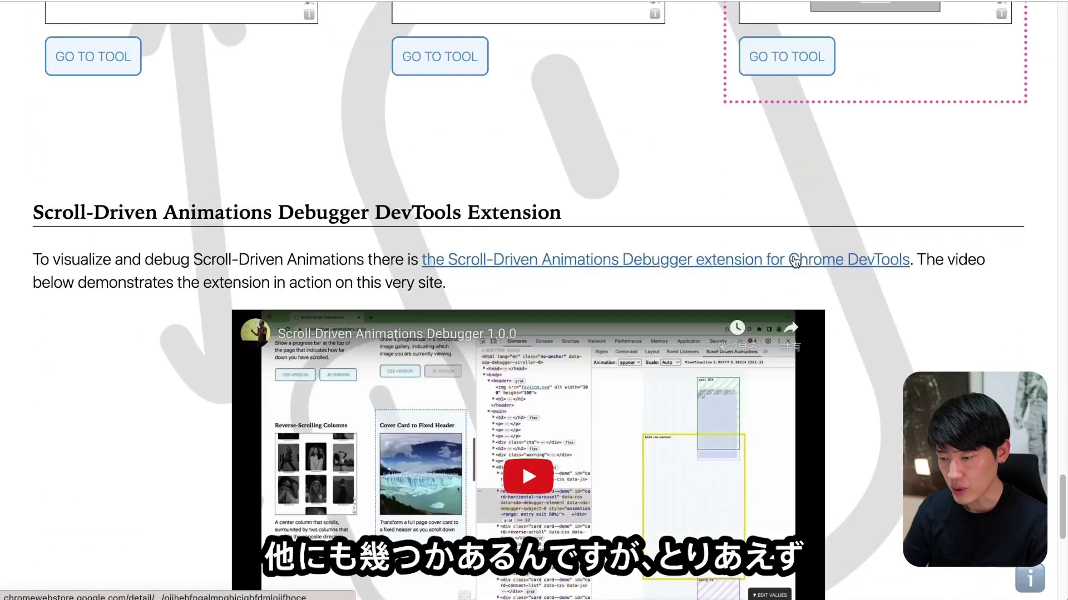
scroll(796, 261, up, 10)
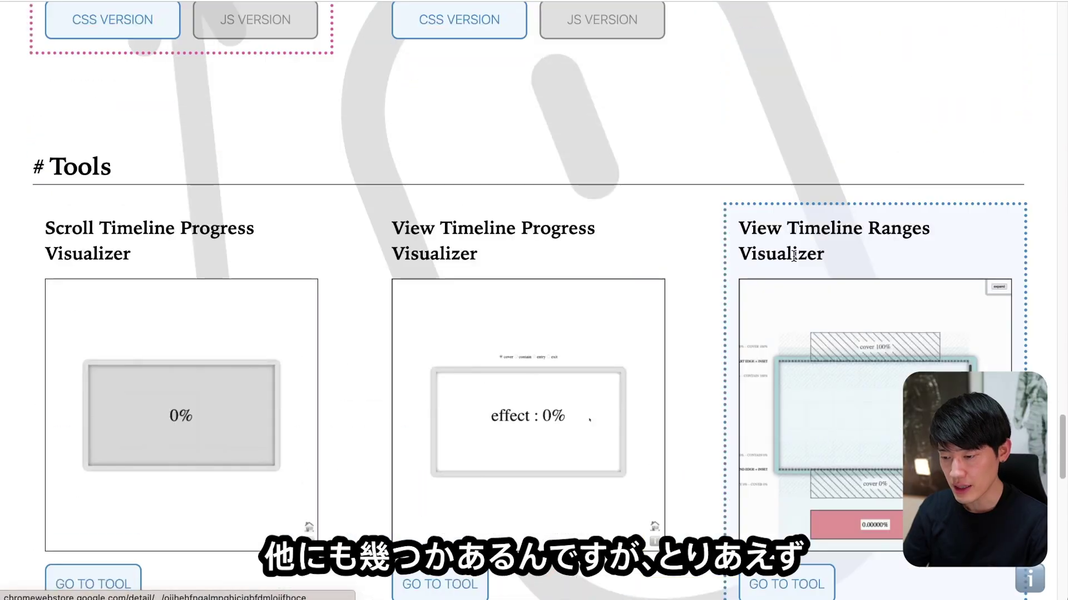
Step: Scroll the home page to the Full-Height Cover Card demo so the glacier cover fills the screen
scroll(793, 257, up, 15)
scroll(795, 261, up, 8)
scroll(612, 278, down, 2)
scroll(470, 298, down, 10)
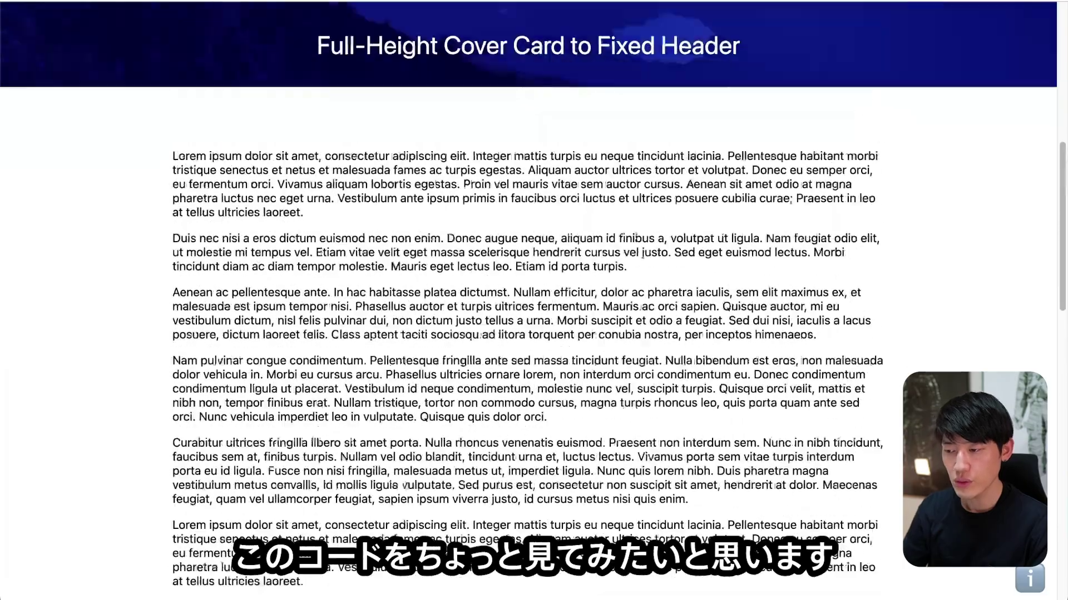
scroll(423, 528, up, 15)
scroll(452, 483, down, 5)
scroll(556, 278, up, 10)
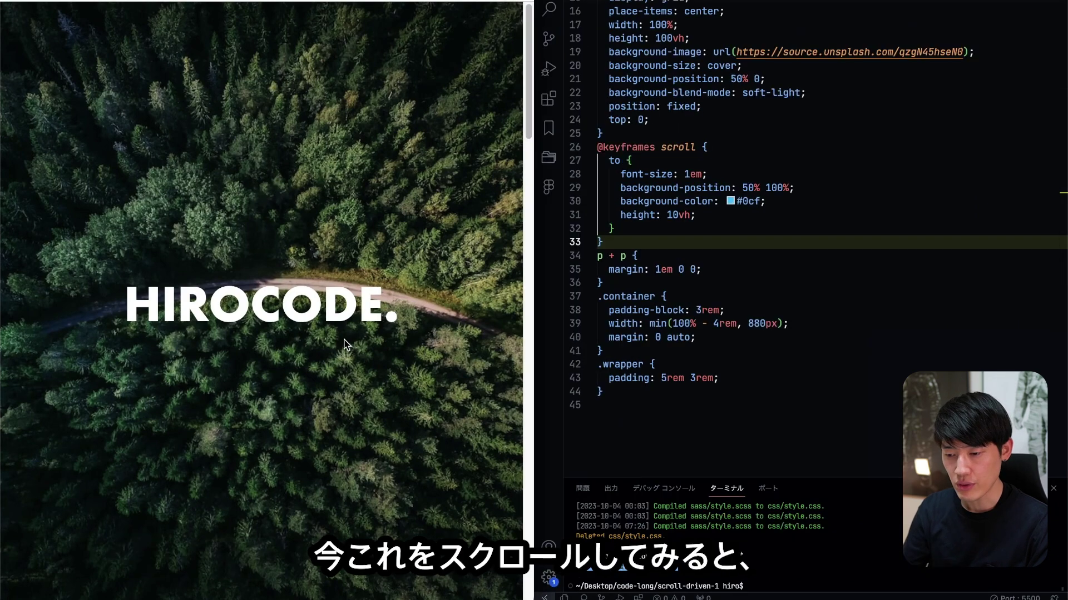
scroll(364, 325, down, 5)
scroll(363, 322, down, 3)
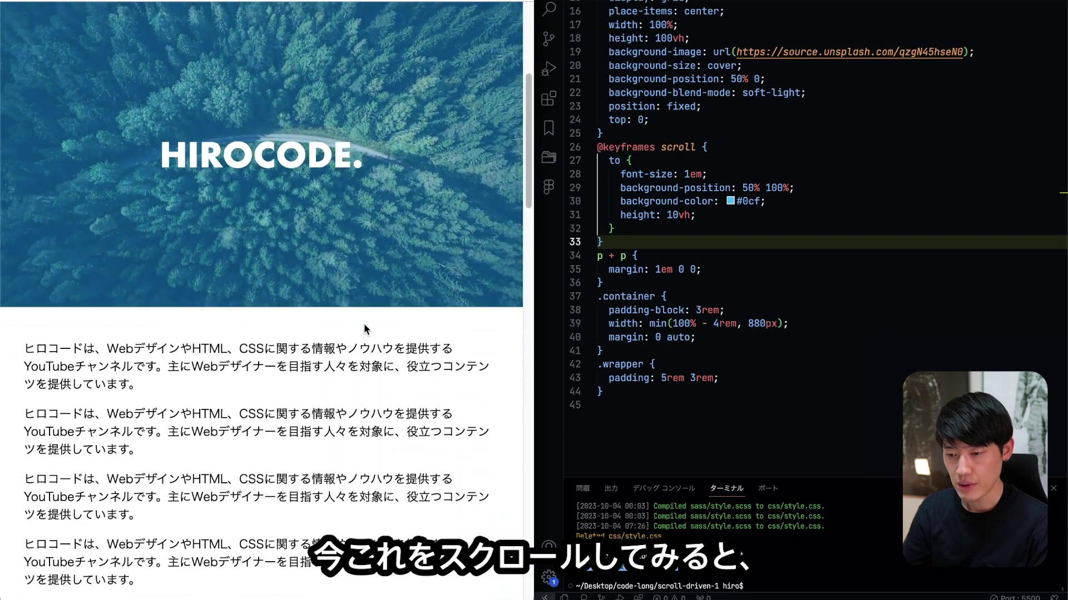
scroll(363, 322, up, 10)
scroll(364, 328, down, 2)
scroll(364, 328, down, 2)
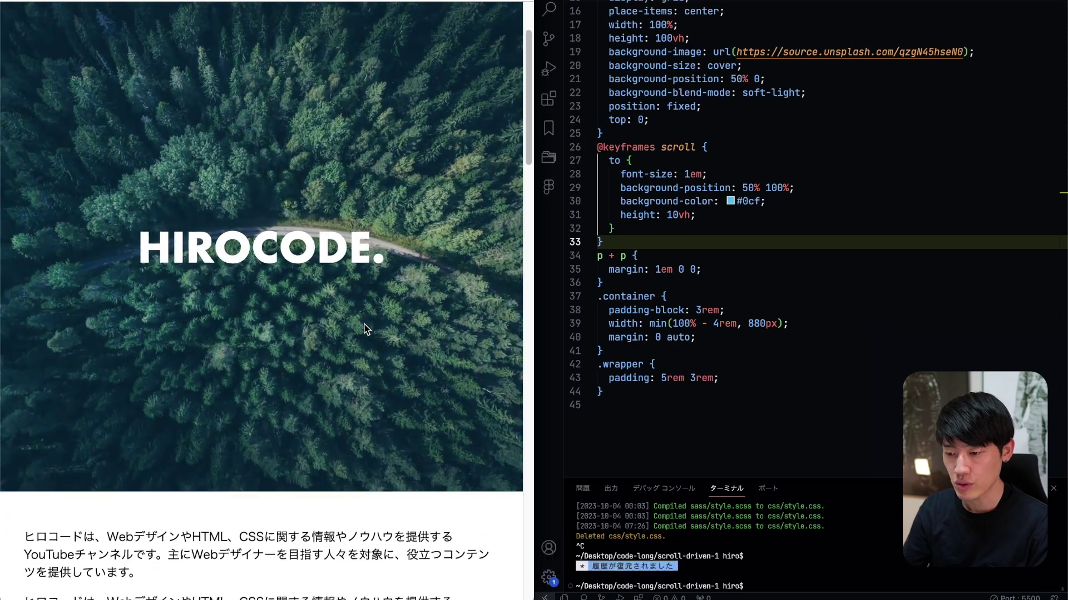
scroll(364, 328, down, 1)
scroll(364, 328, down, 3)
scroll(366, 329, down, 2)
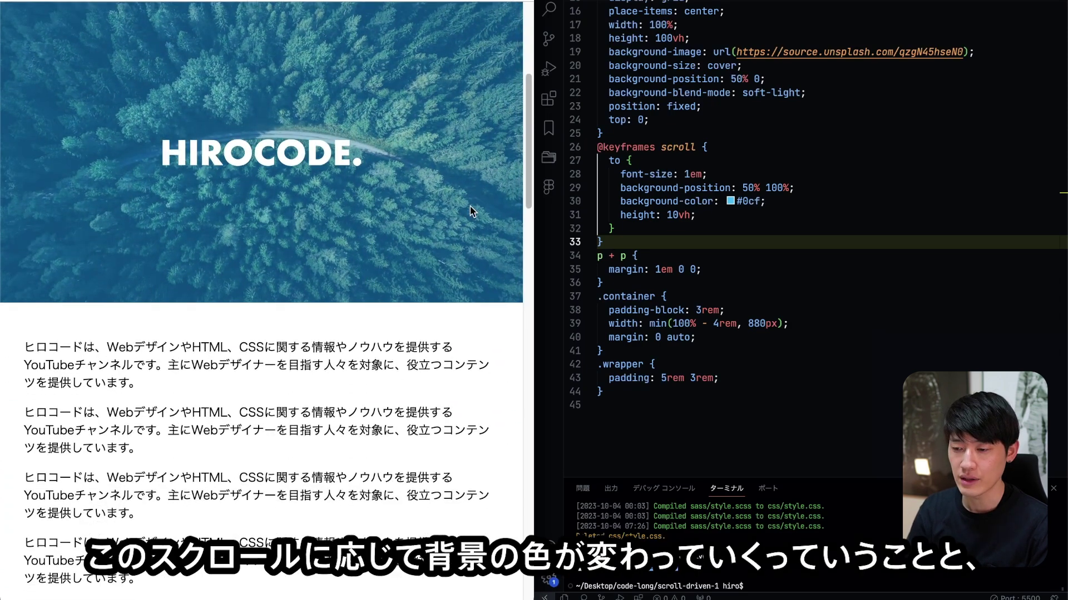
scroll(442, 91, down, 1)
scroll(435, 135, down, 2)
scroll(434, 148, down, 2)
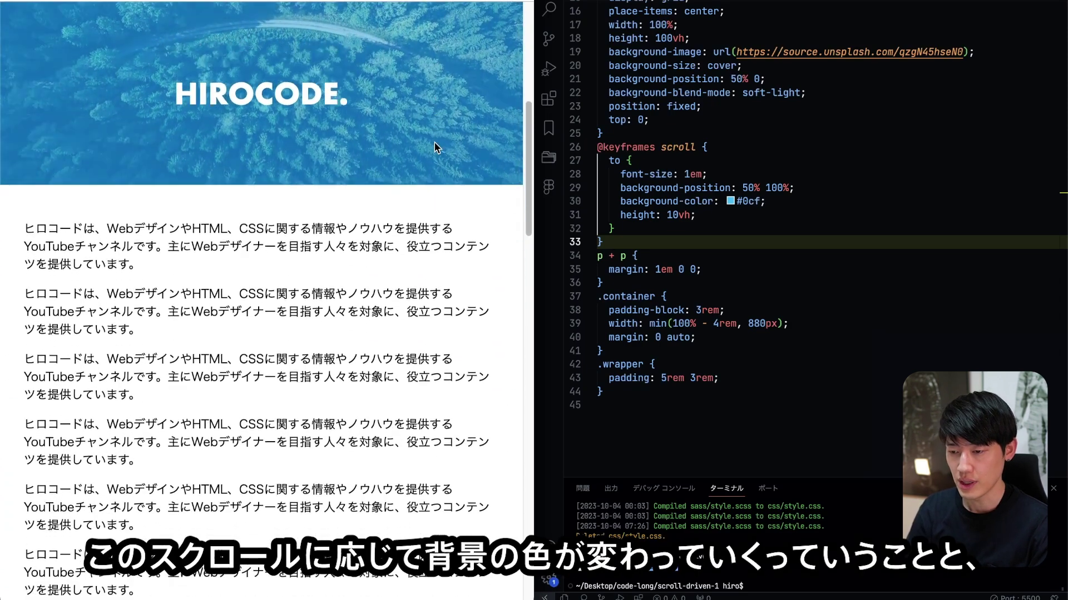
scroll(434, 148, down, 2)
scroll(435, 147, down, 2)
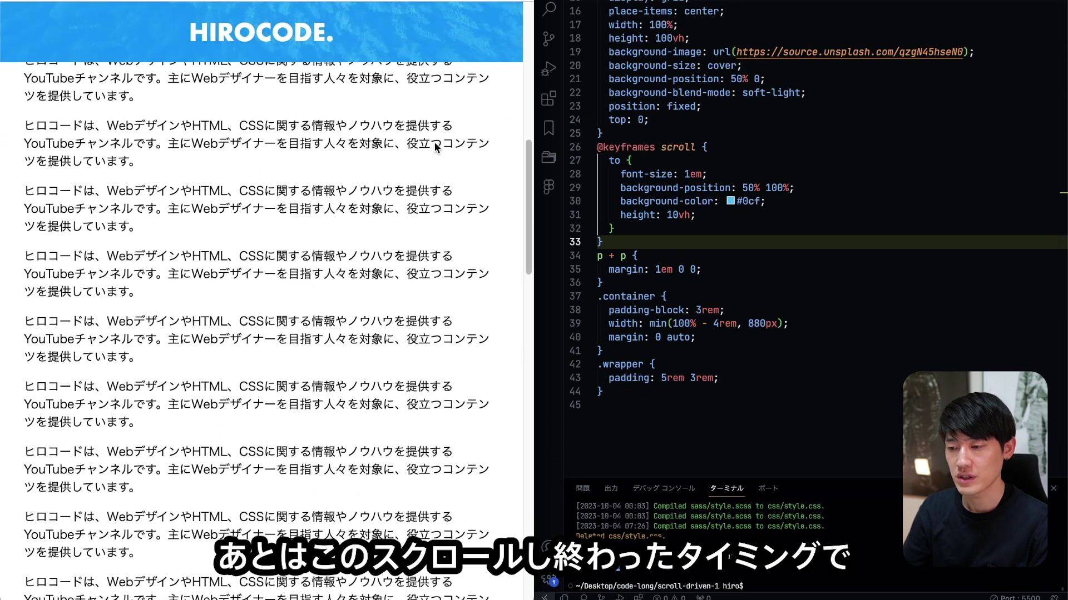
scroll(436, 147, down, 1)
scroll(436, 147, down, 1)
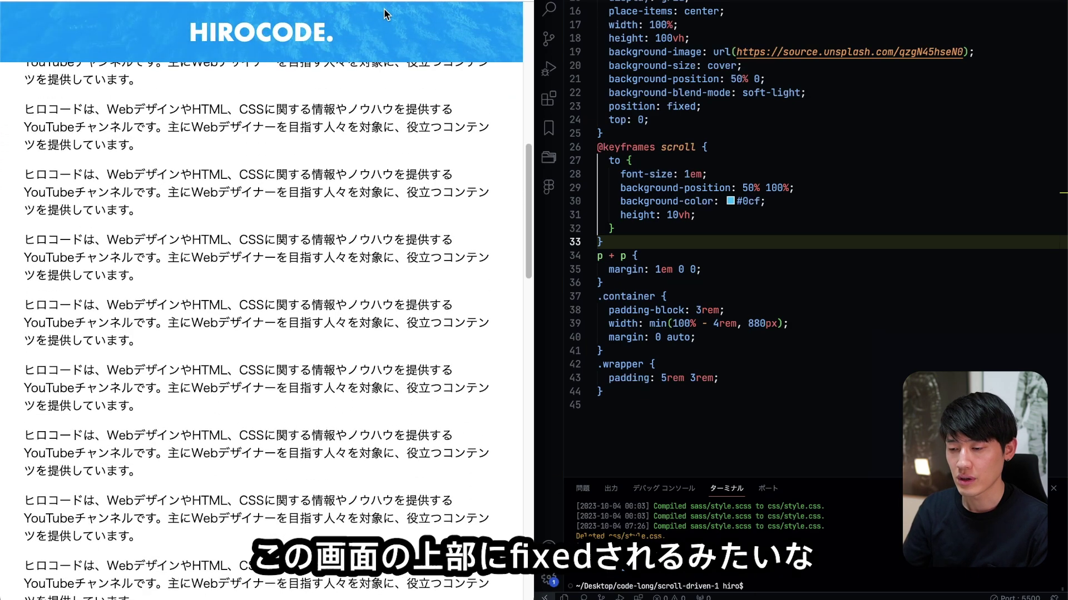
scroll(395, 124, up, 3)
scroll(395, 125, up, 3)
scroll(395, 128, up, 5)
scroll(395, 129, up, 3)
scroll(394, 129, up, 3)
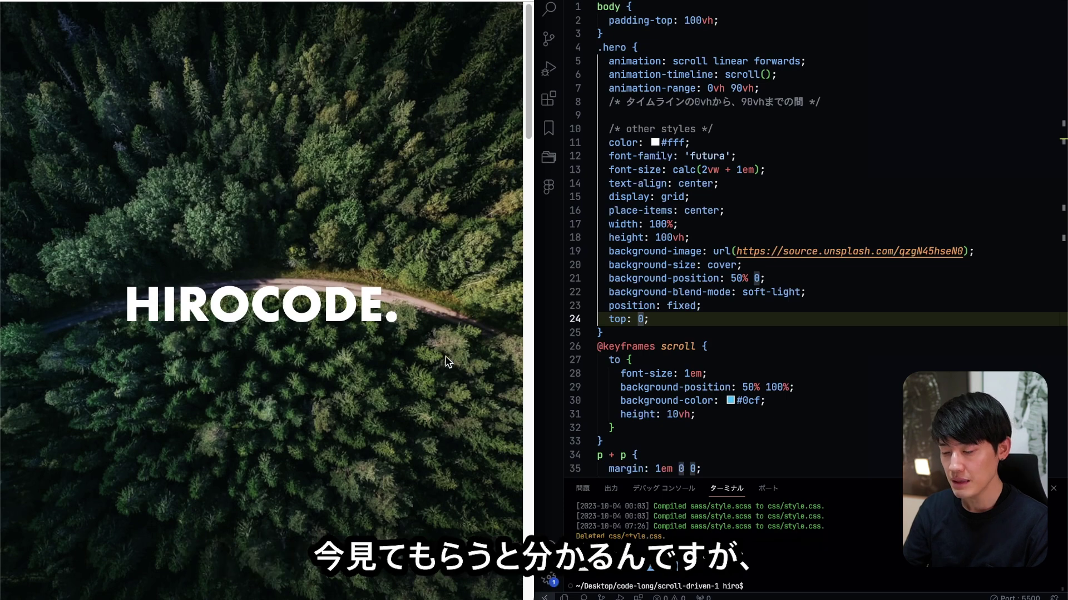
double_click(671, 292)
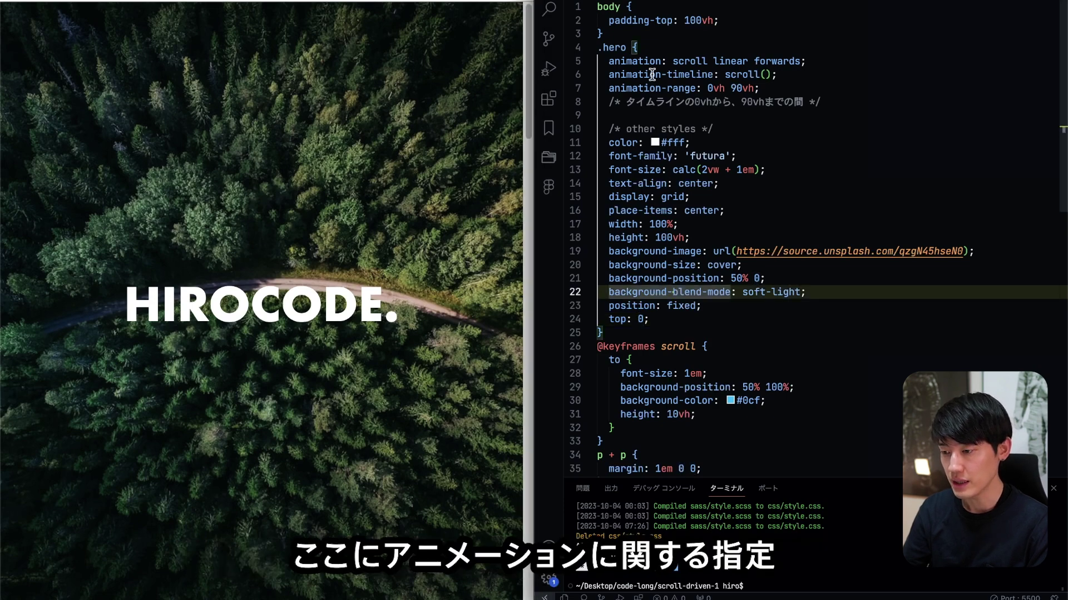
click(769, 75)
drag(773, 92, 608, 74)
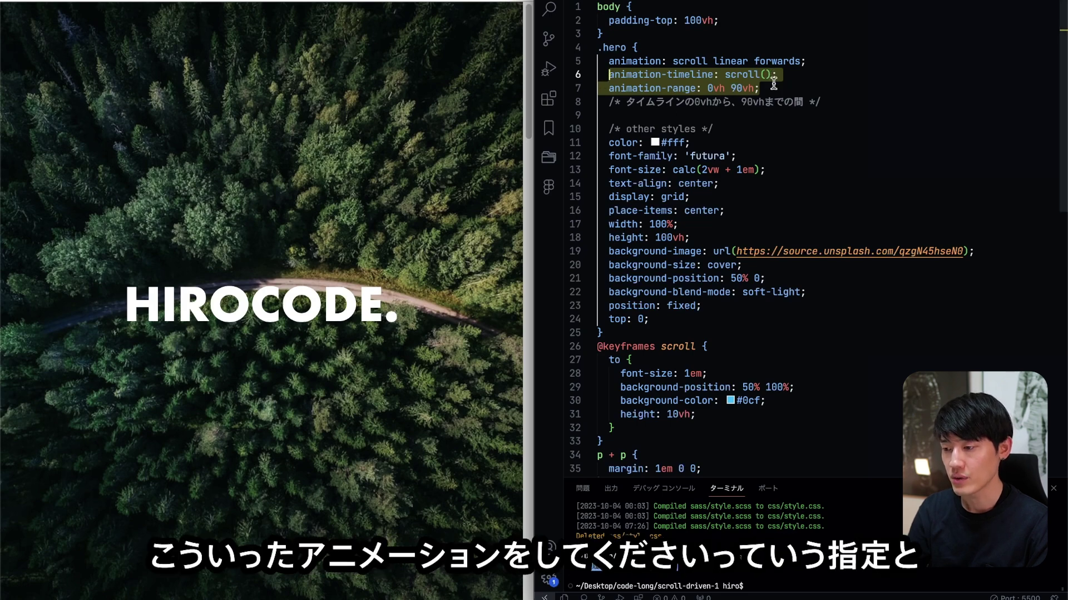
drag(773, 89, 606, 74)
click(606, 74)
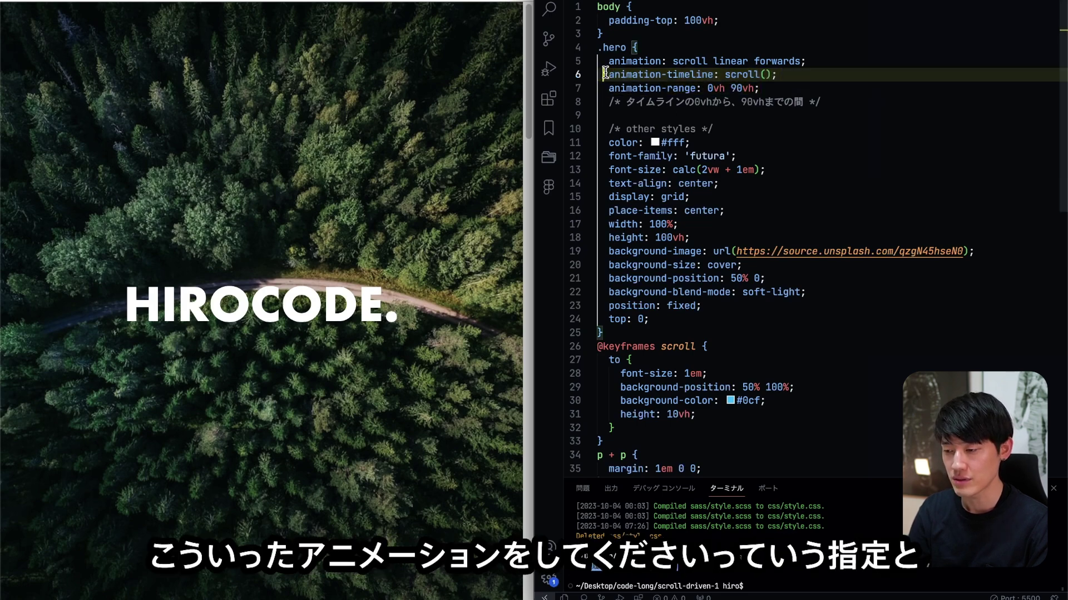
scroll(655, 97, down, 1)
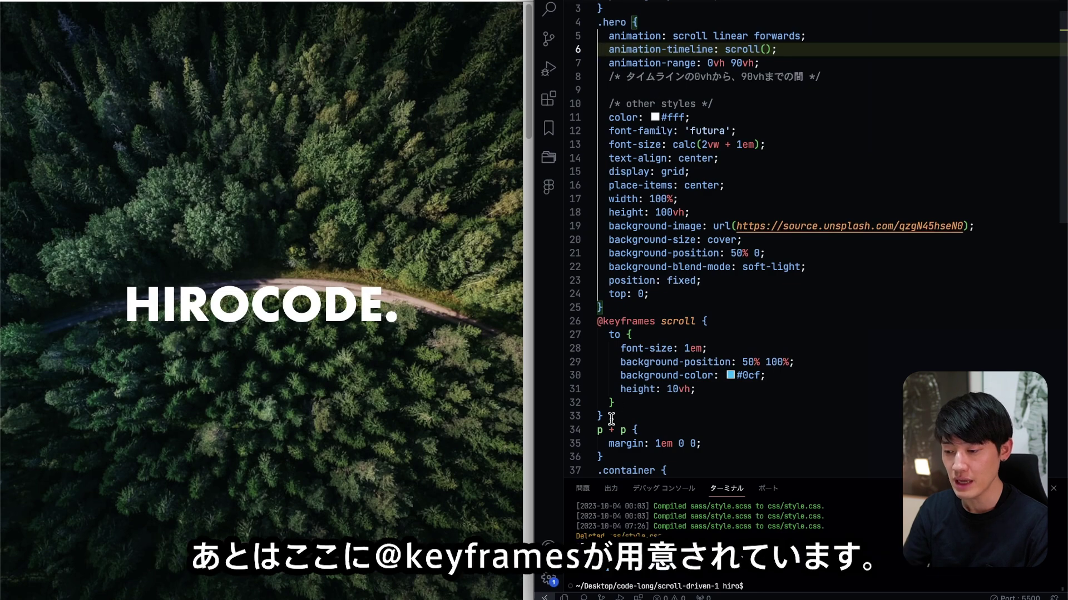
drag(607, 417, 595, 321)
click(639, 307)
scroll(645, 278, up, 1)
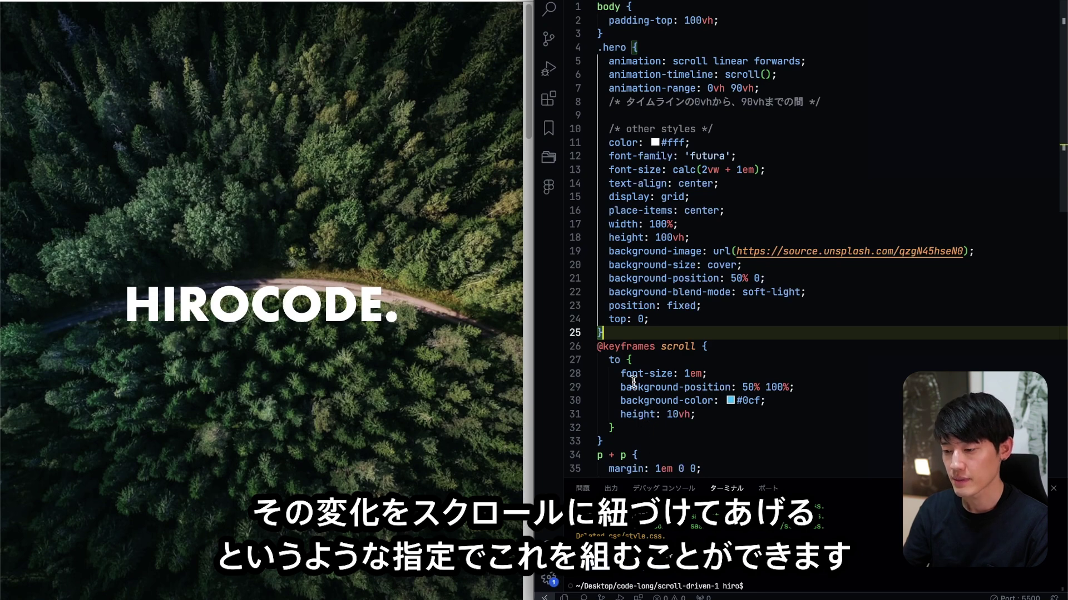
scroll(646, 429, down, 5)
drag(596, 134, 606, 227)
click(606, 227)
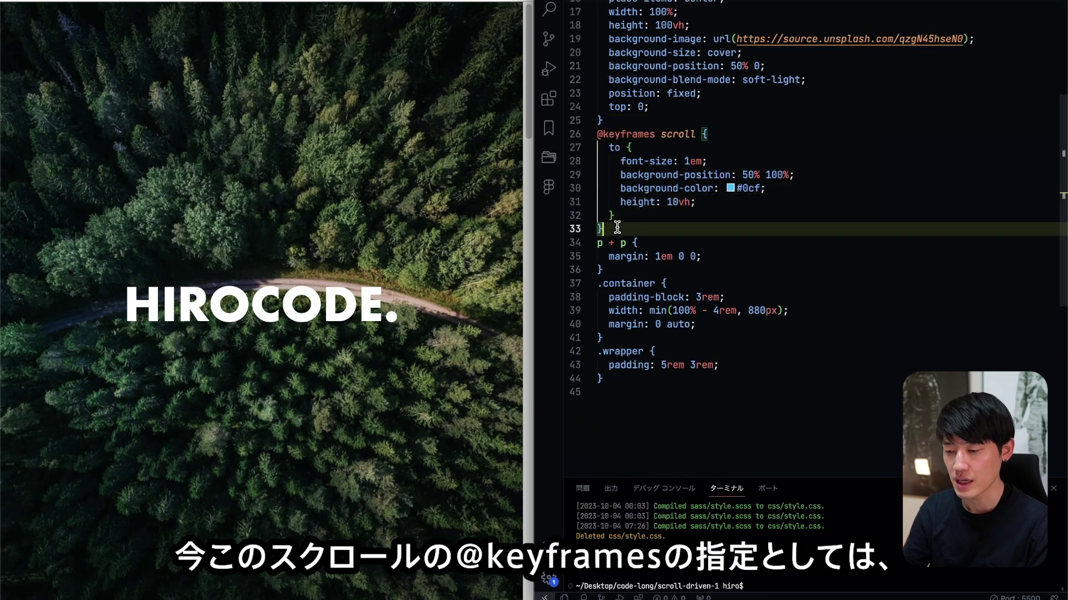
scroll(639, 217, up, 2)
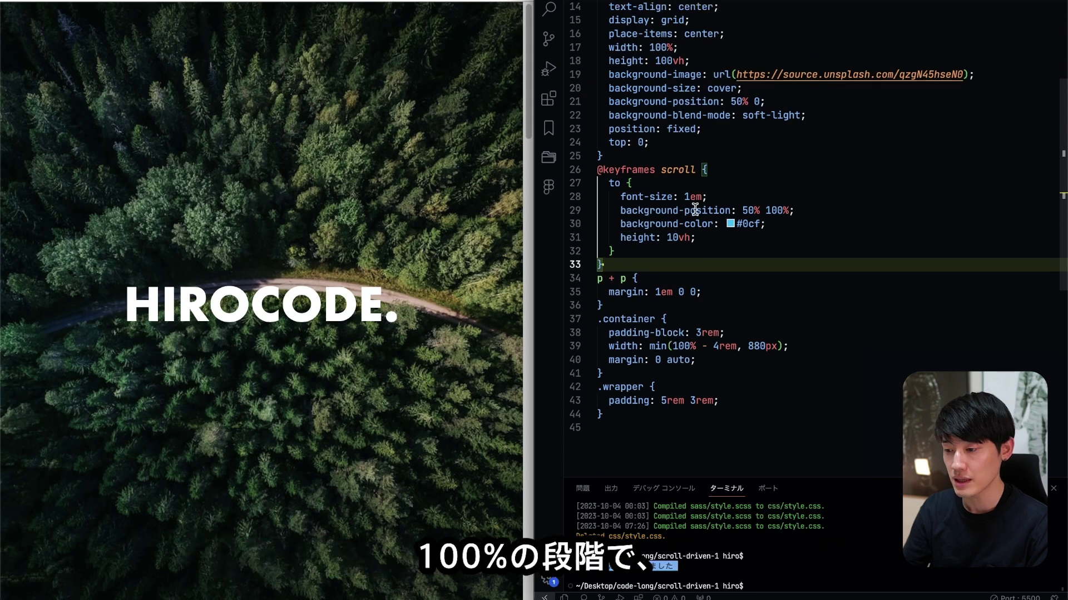
mouse_move(621, 196)
mouse_down()
mouse_move(706, 196)
mouse_move(617, 194)
mouse_up()
click(708, 196)
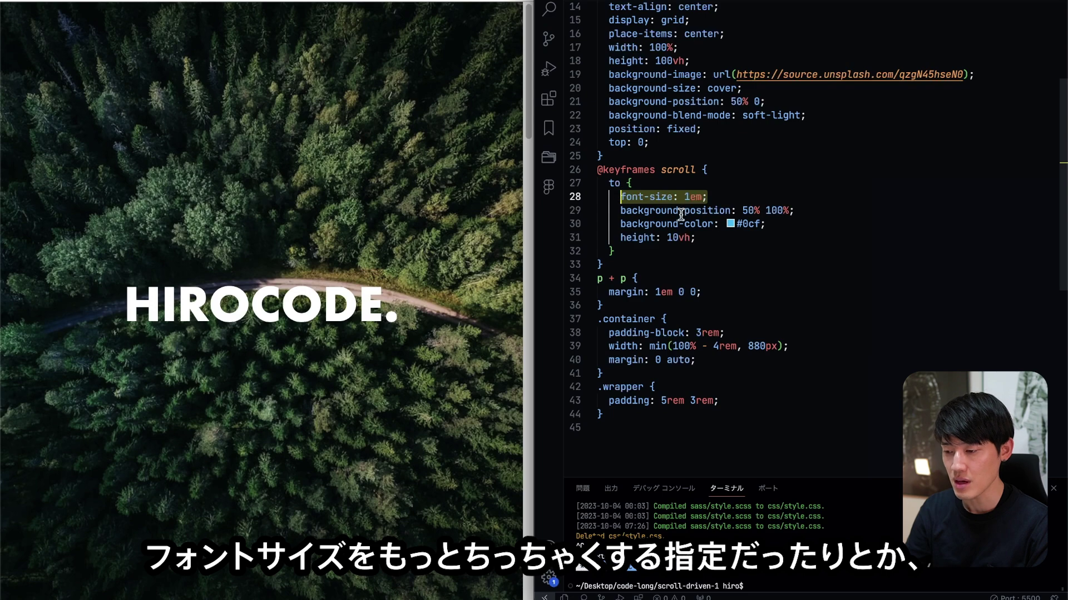
drag(620, 224, 768, 225)
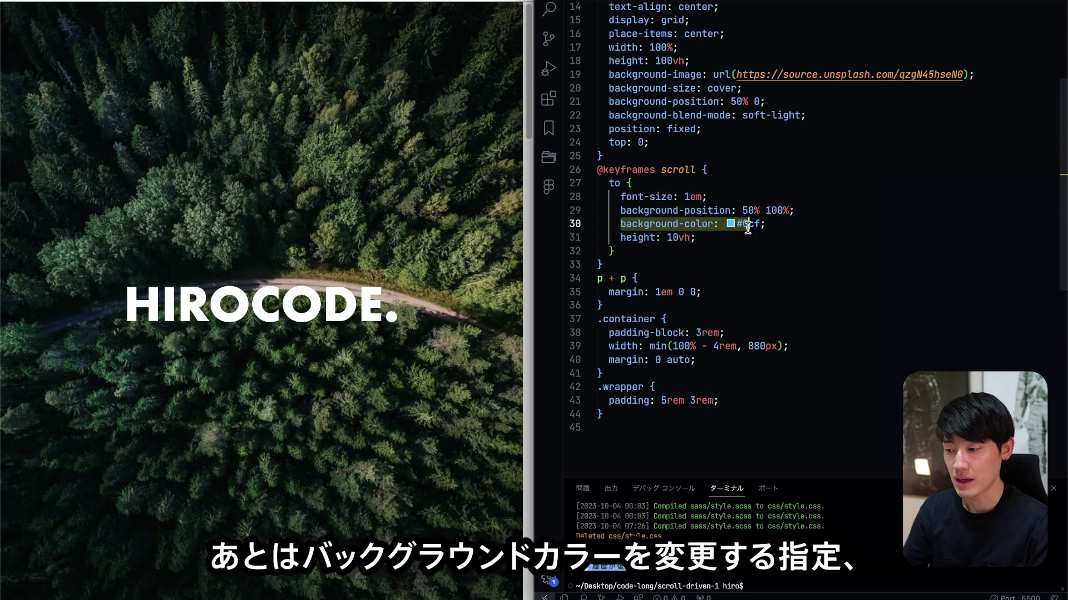
click(695, 237)
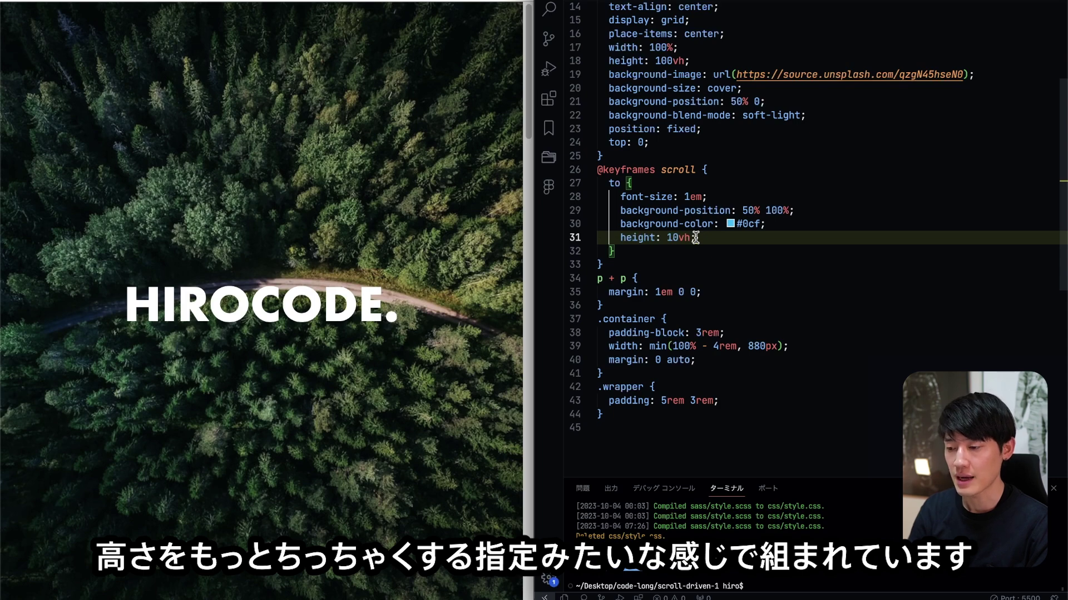
drag(695, 238, 612, 187)
scroll(723, 211, up, 5)
click(703, 116)
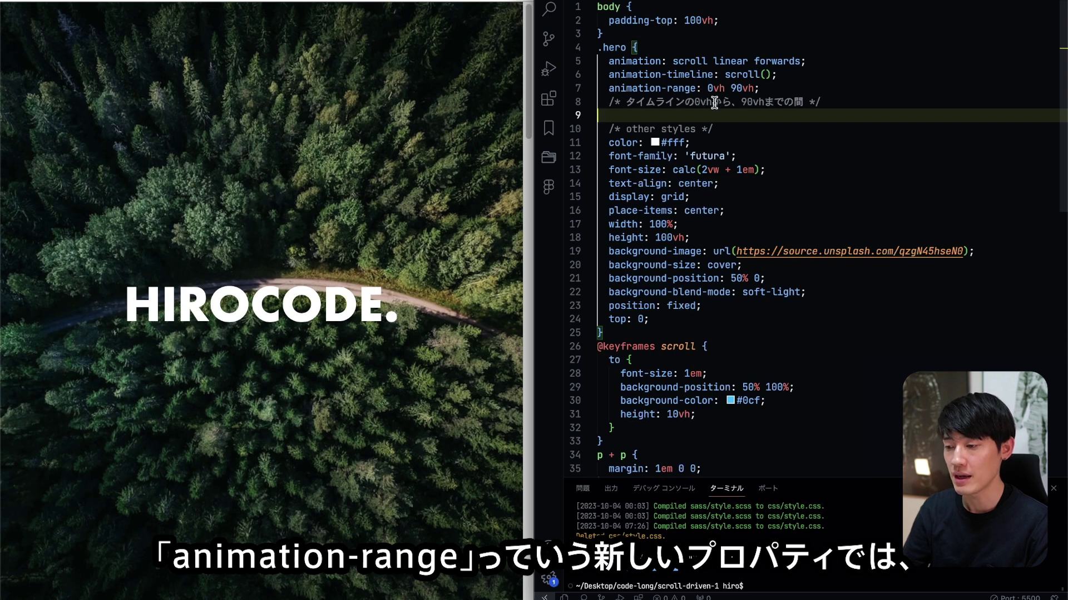
click(752, 100)
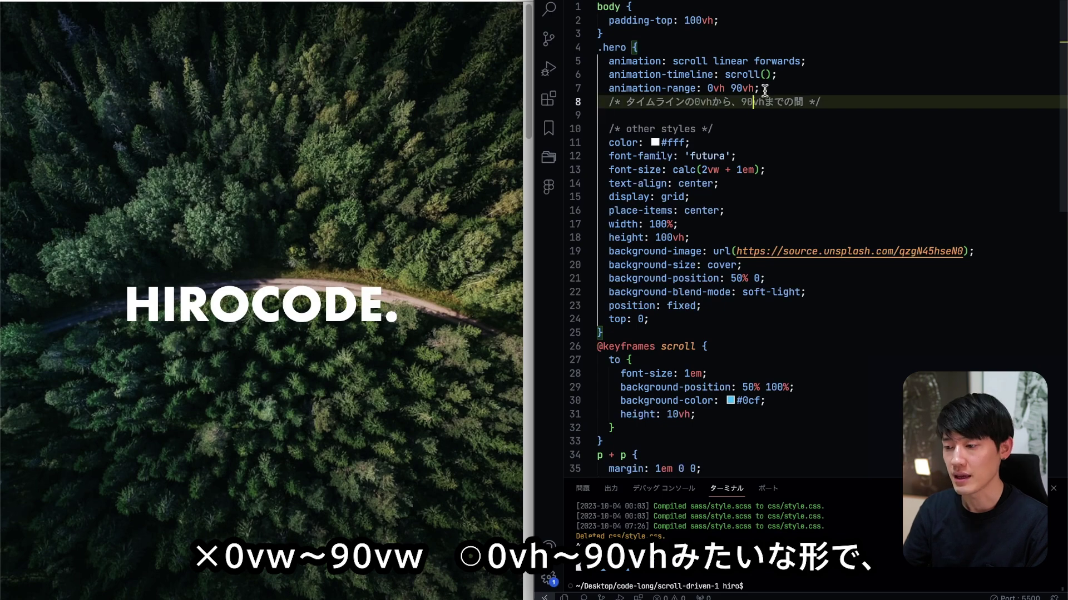
click(764, 89)
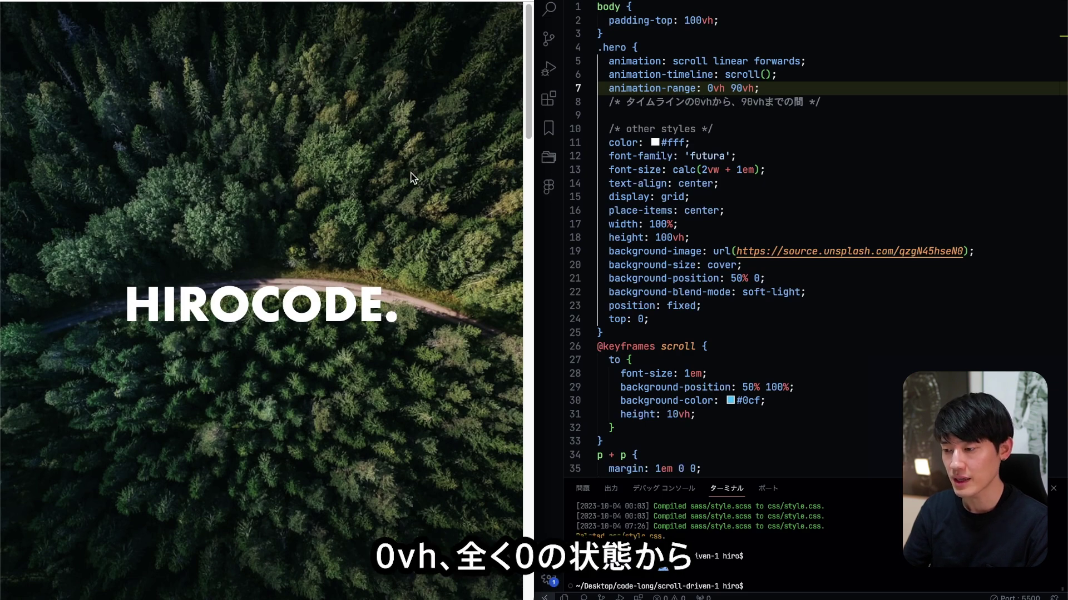
scroll(411, 178, down, 2)
scroll(412, 178, down, 2)
scroll(410, 172, down, 5)
scroll(410, 172, up, 5)
scroll(410, 172, down, 2)
scroll(410, 172, down, 1)
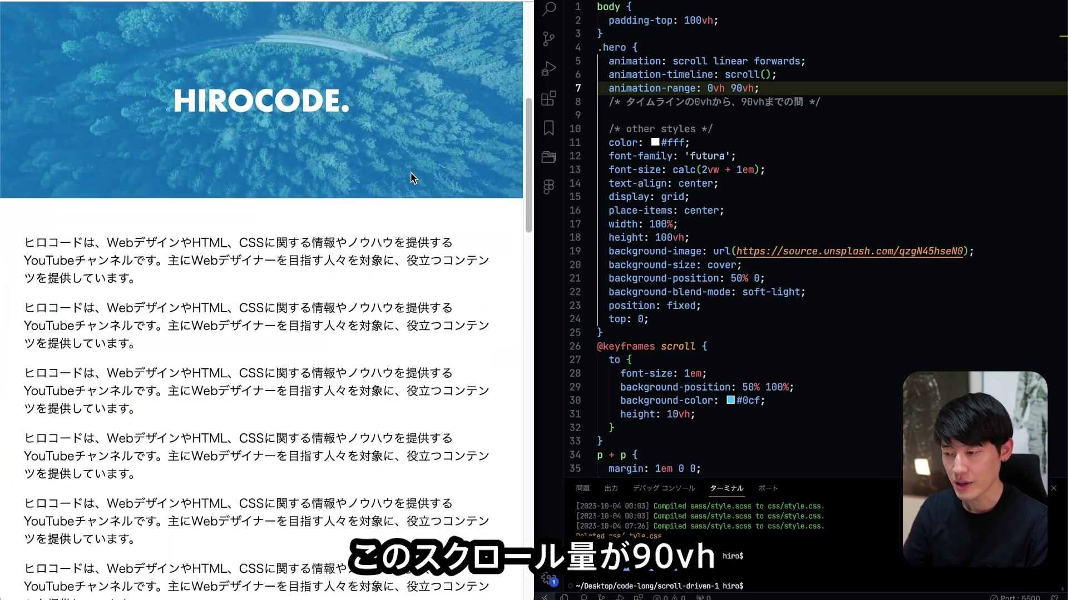
scroll(411, 171, down, 4)
scroll(410, 172, up, 2)
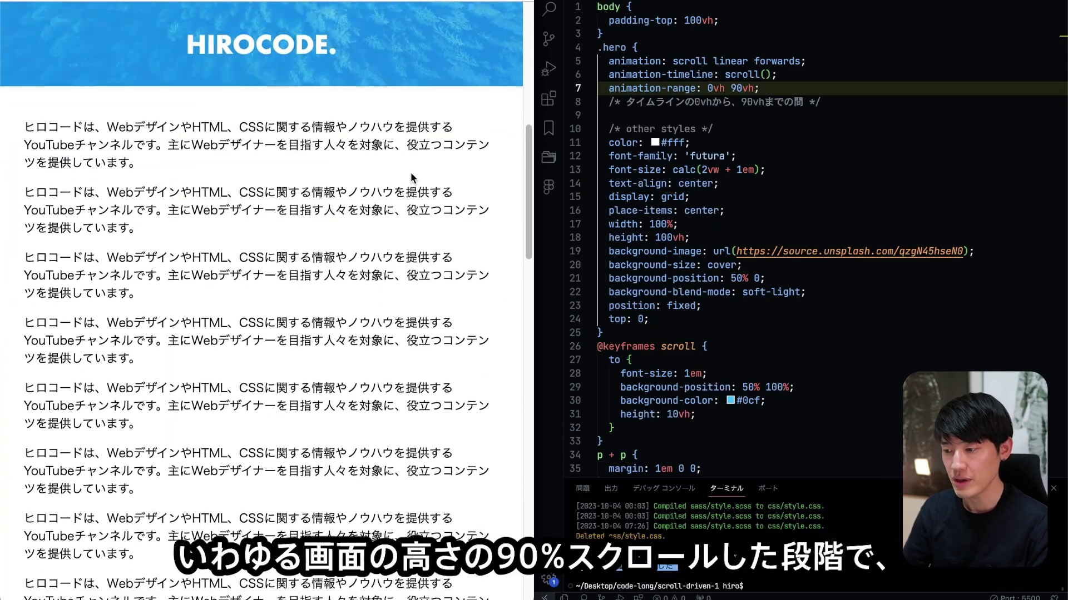
scroll(411, 172, down, 3)
scroll(404, 318, up, 2)
scroll(405, 318, up, 3)
scroll(405, 318, down, 1)
scroll(405, 318, down, 1)
scroll(405, 318, down, 2)
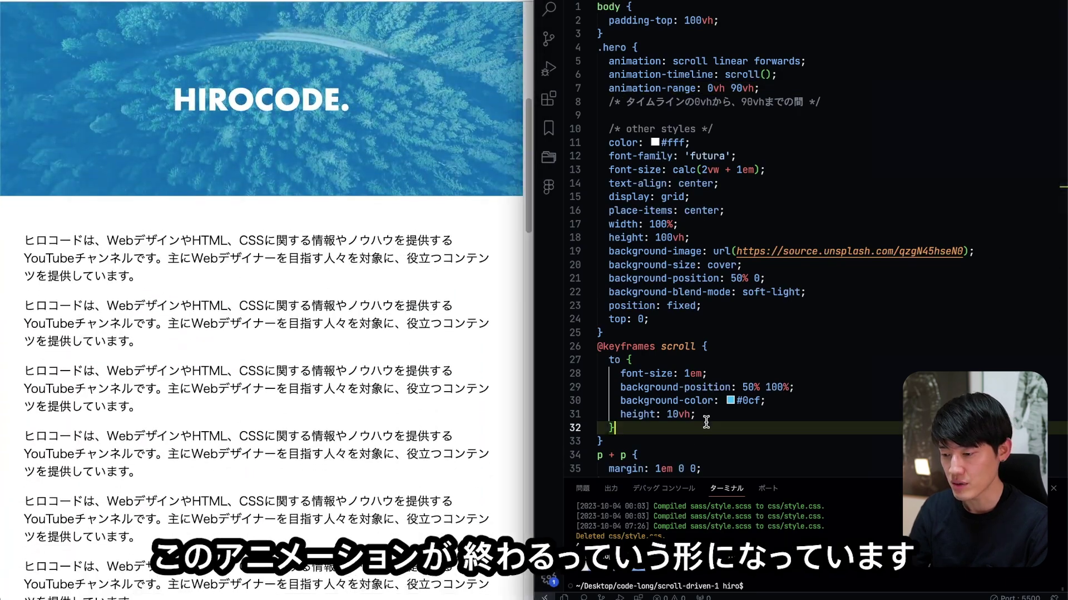
drag(615, 428, 605, 360)
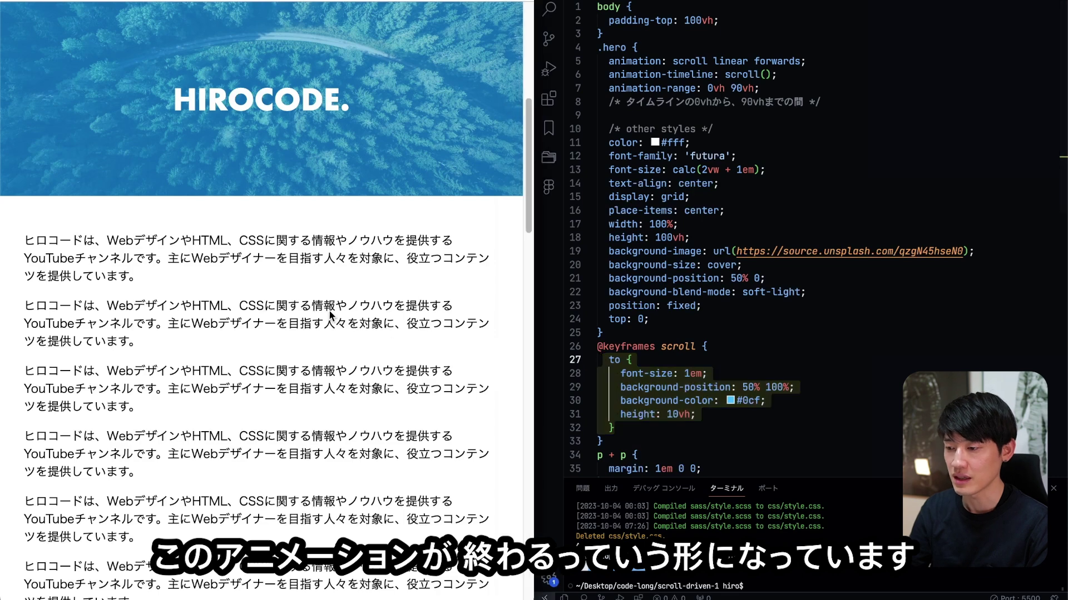
scroll(330, 316, up, 3)
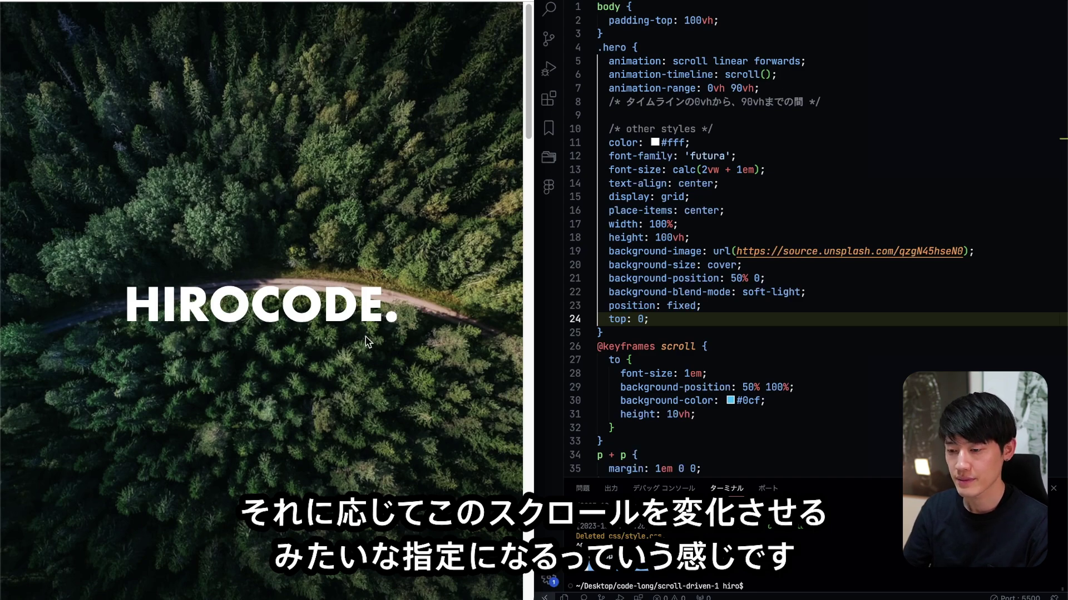
scroll(366, 337, down, 5)
scroll(366, 336, down, 3)
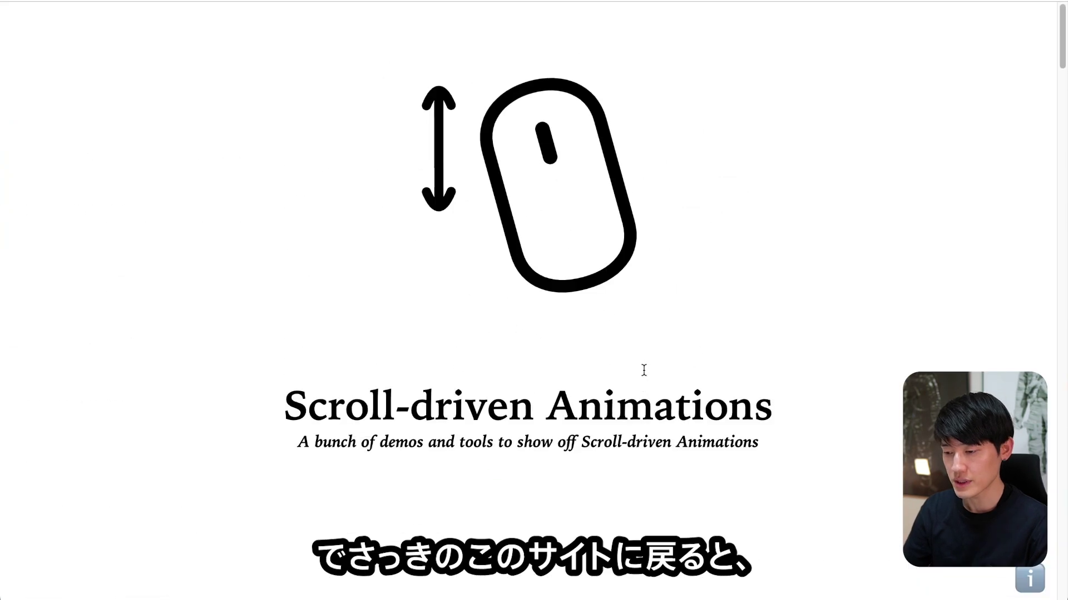
scroll(643, 370, down, 10)
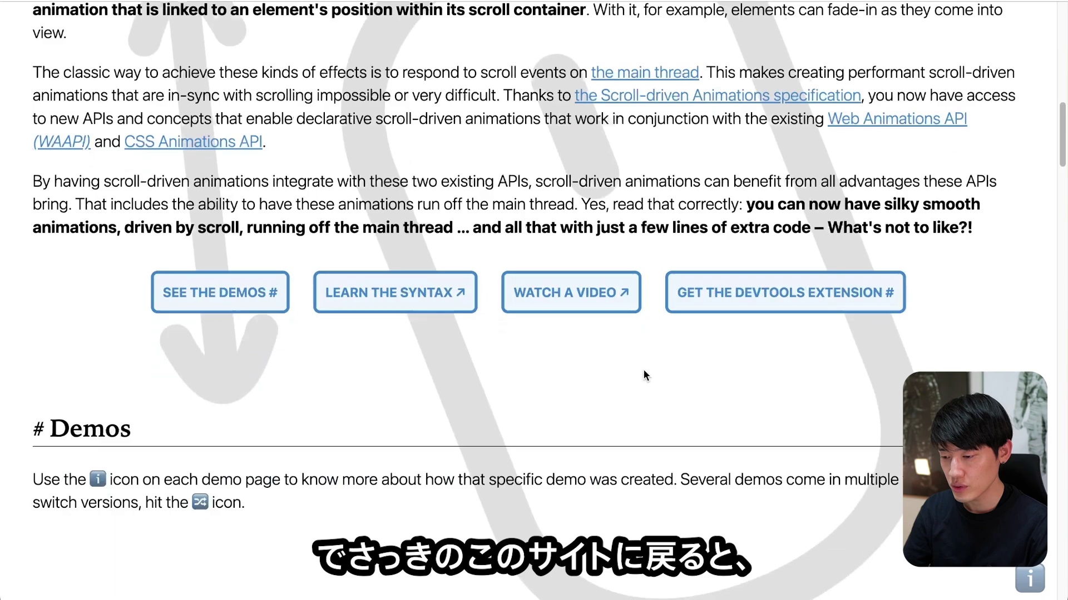
Step: Open the View Timeline Ranges Visualizer from the Tools section
scroll(644, 370, down, 10)
scroll(644, 370, down, 5)
scroll(644, 370, down, 5)
scroll(644, 370, down, 10)
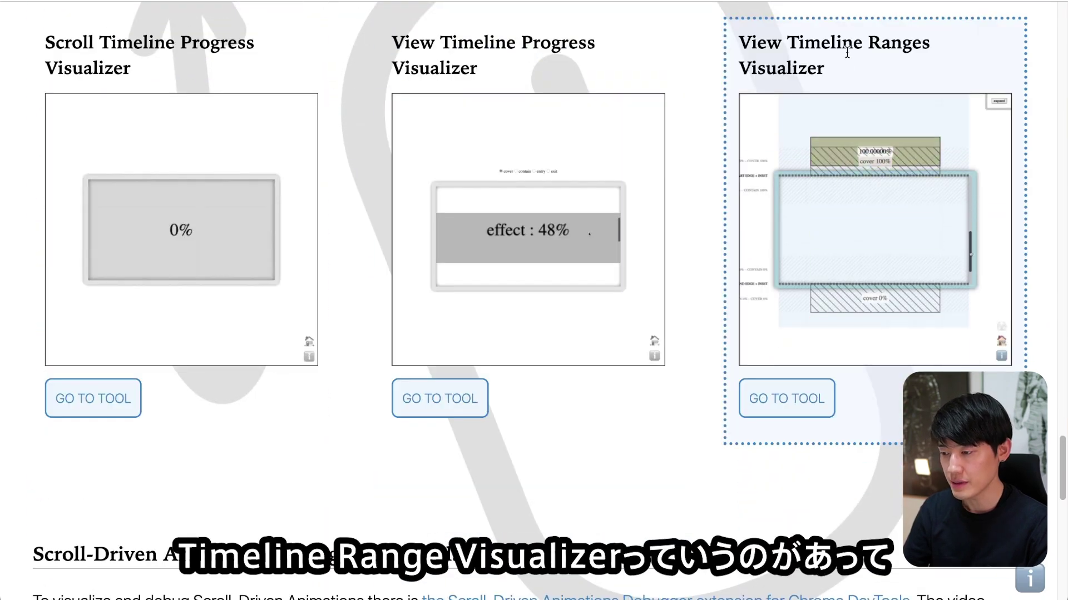
click(787, 398)
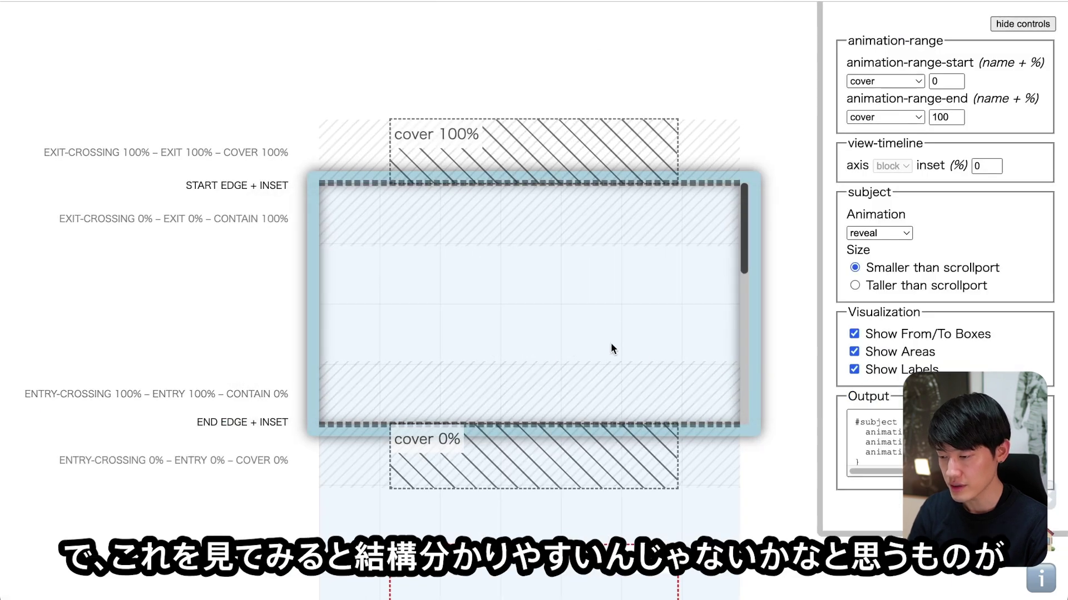
right_click(550, 271)
click(716, 266)
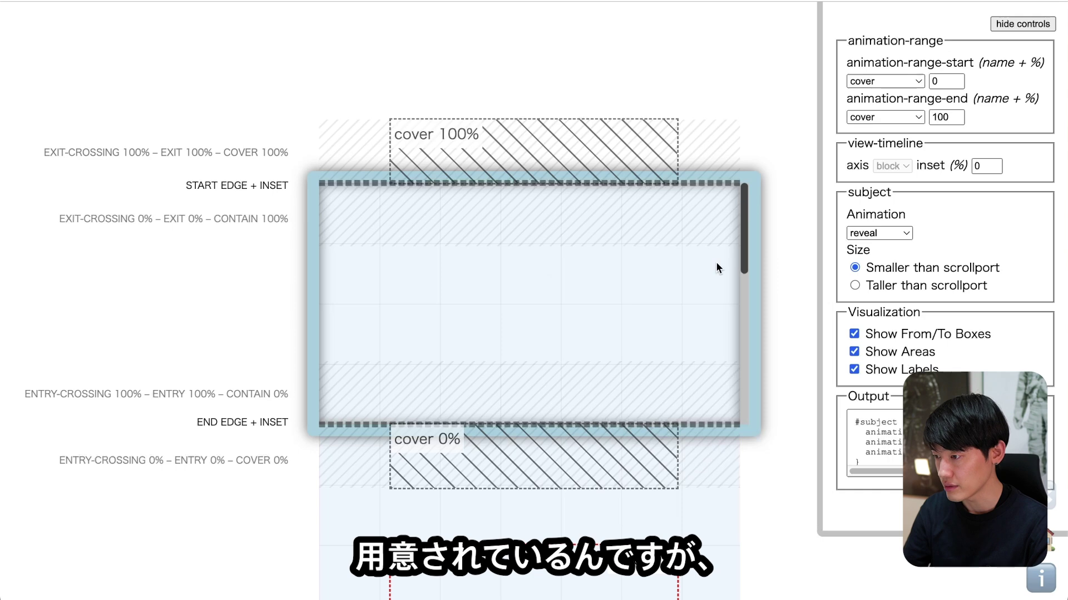
Step: Drag the simulated scrollport so the subject exits, watching cover progress approach 100%
drag(744, 216, 745, 249)
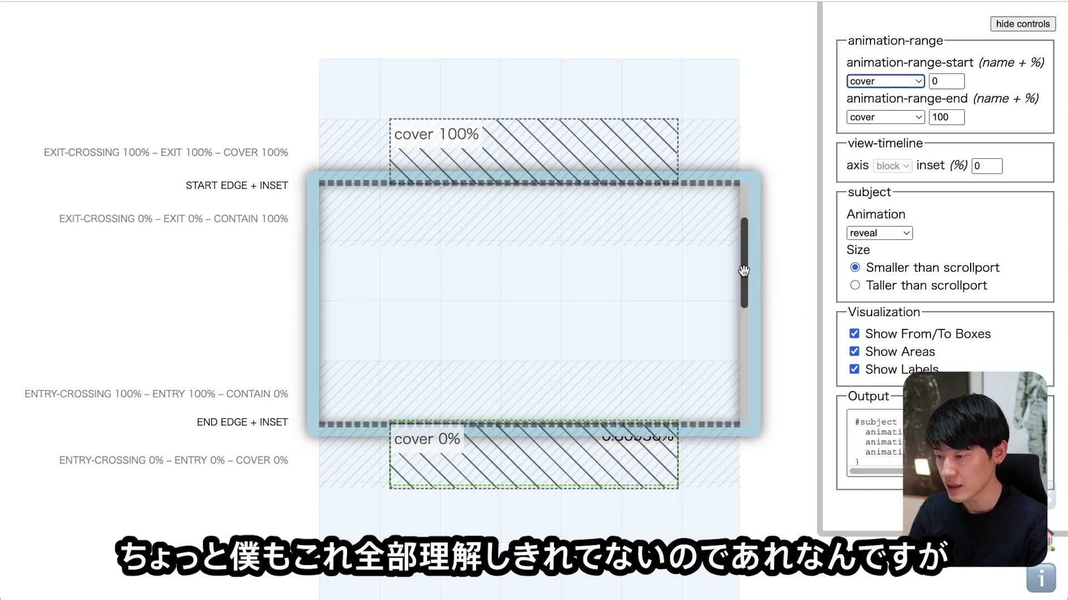
drag(744, 271, 744, 246)
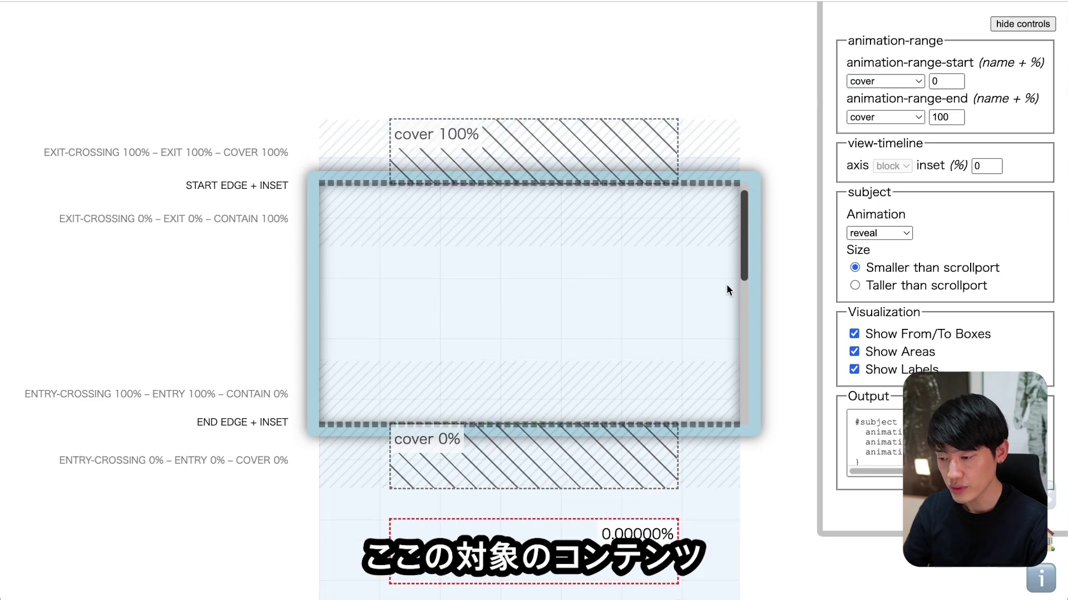
drag(743, 272, 741, 276)
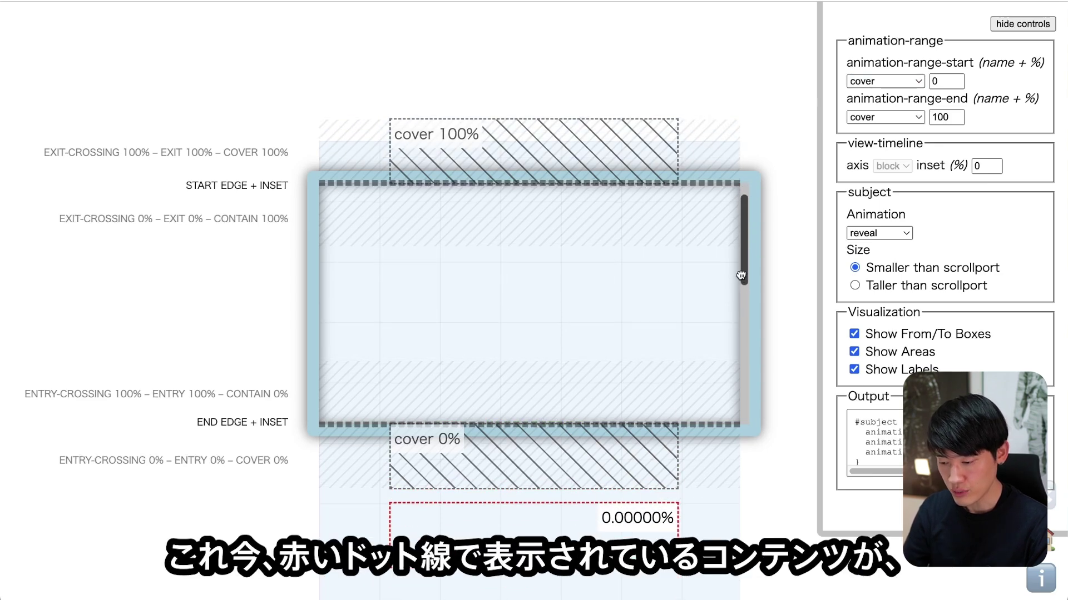
drag(742, 276, 742, 286)
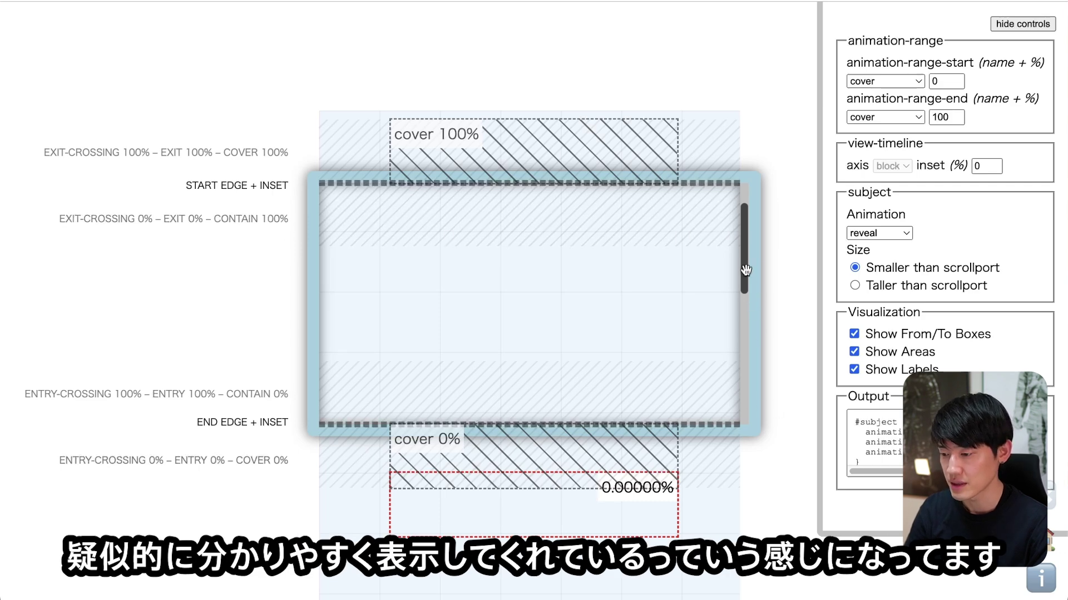
scroll(744, 249, down, 1)
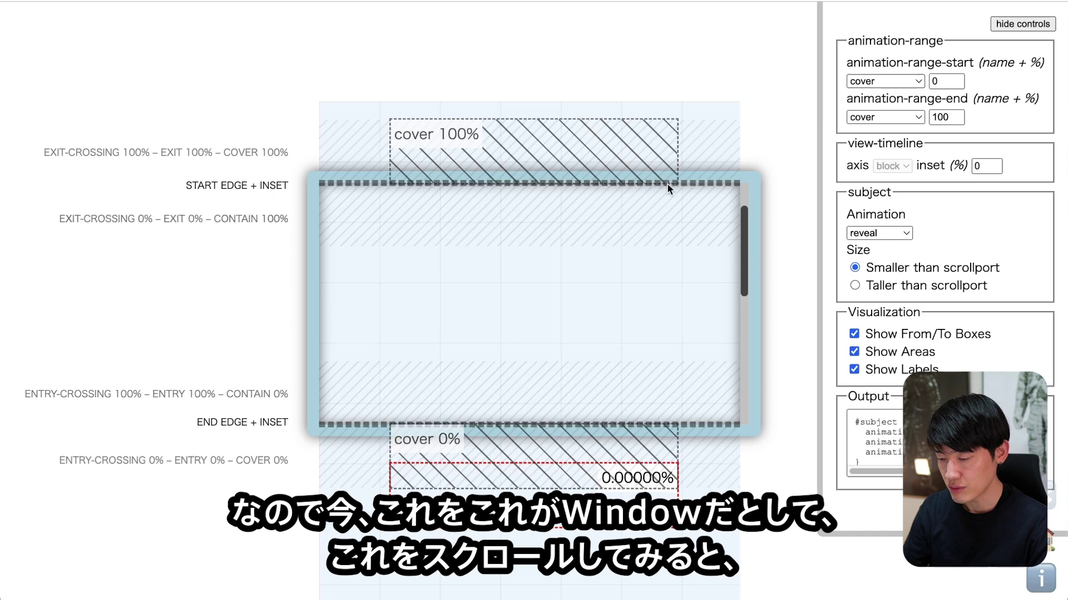
drag(745, 222, 748, 245)
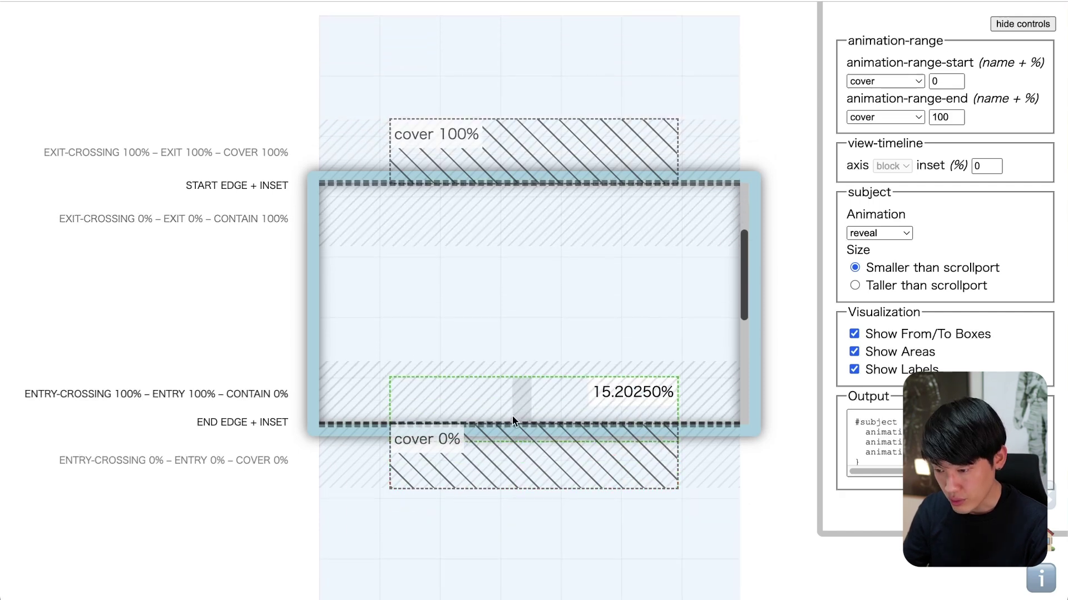
drag(745, 253, 757, 322)
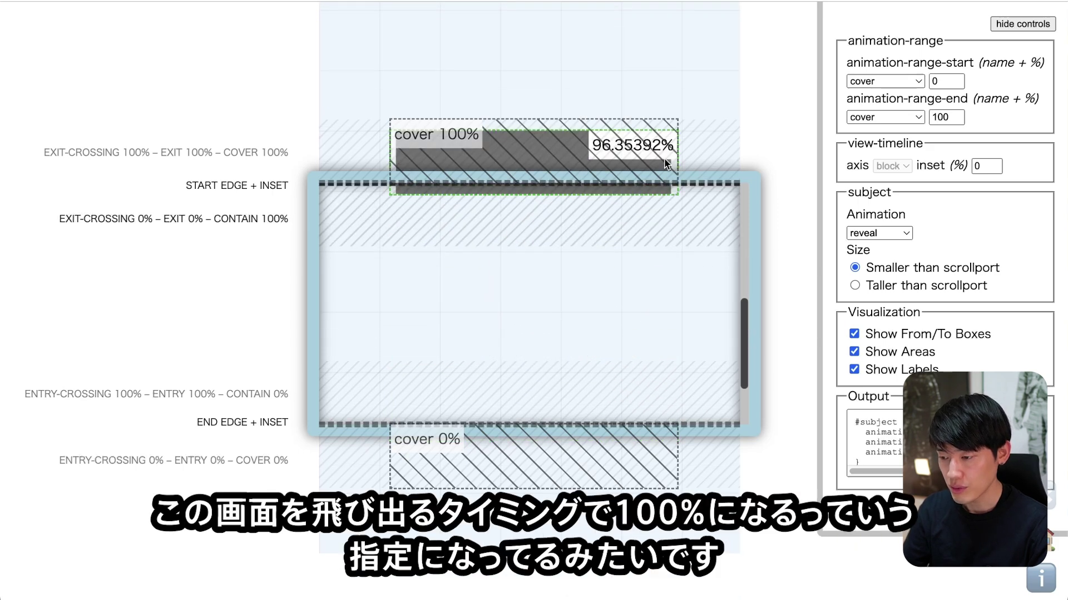
mouse_move(745, 308)
mouse_down()
mouse_move(748, 320)
mouse_move(738, 275)
mouse_move(739, 287)
mouse_up()
click(869, 117)
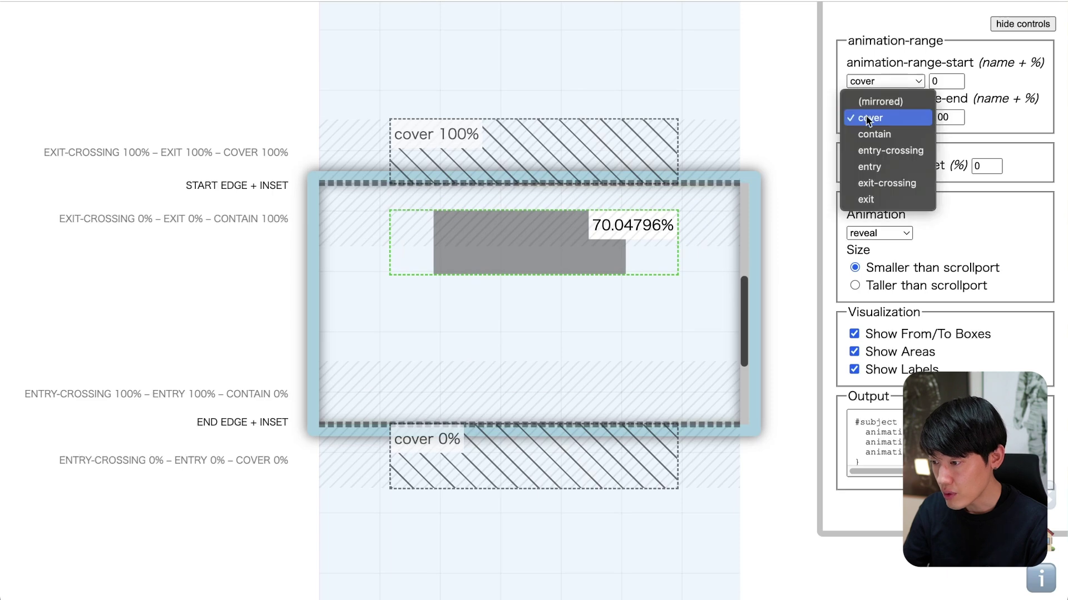
Step: Set the animation range to contain and open the Horizontal scroll section CSS demo
click(873, 134)
mouse_move(747, 293)
mouse_down()
mouse_move(744, 328)
mouse_move(730, 230)
mouse_move(749, 302)
mouse_up()
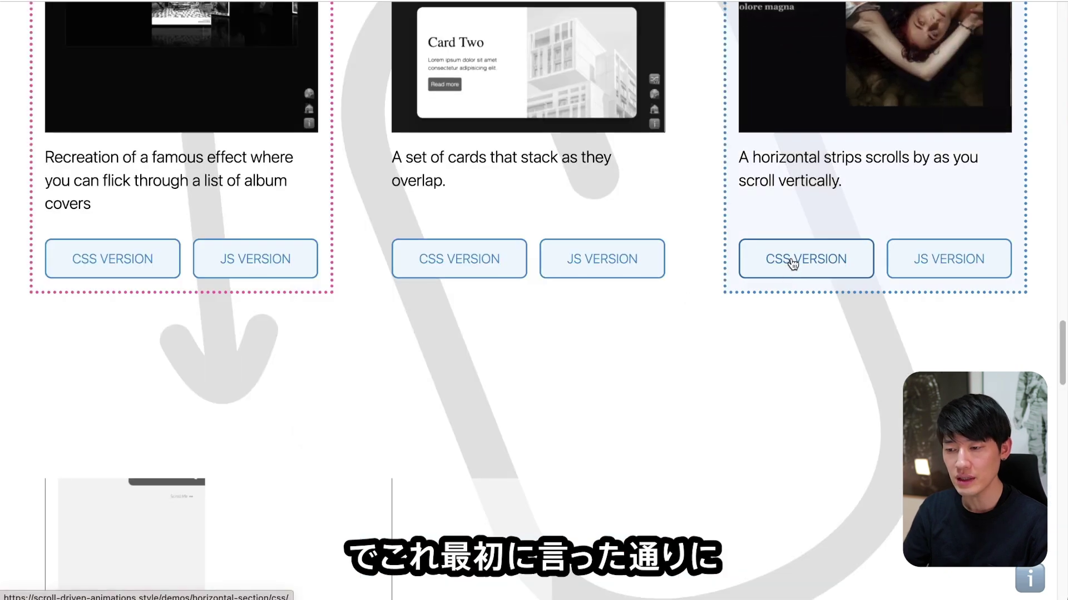
click(792, 263)
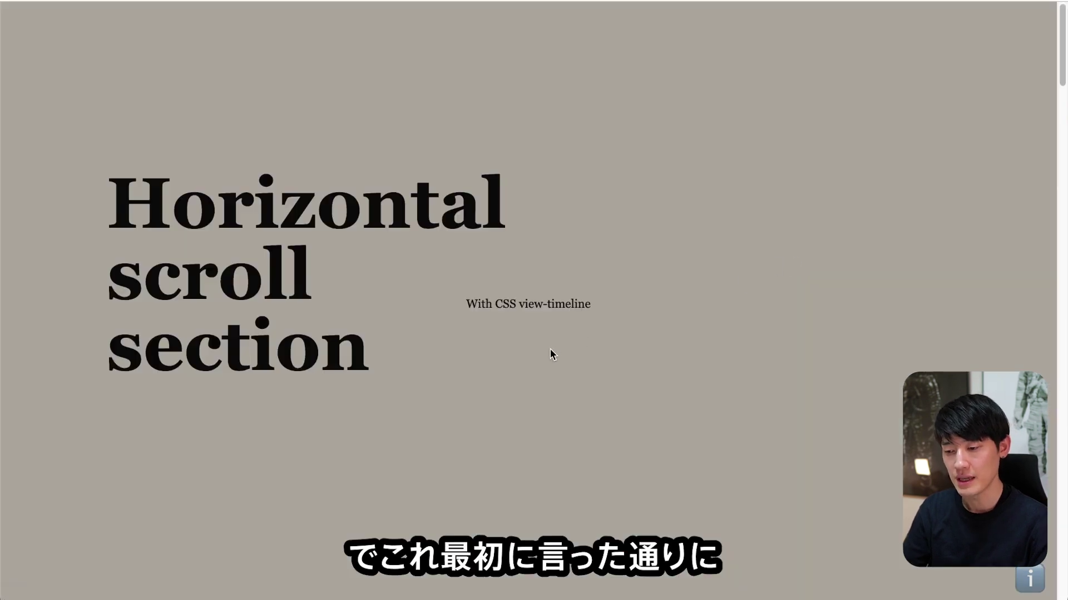
Step: Scroll through the horizontal scroll, contact list and Stacking Cards demos until Card Three covers Card Two
scroll(549, 348, down, 1)
scroll(549, 348, down, 3)
scroll(549, 349, down, 4)
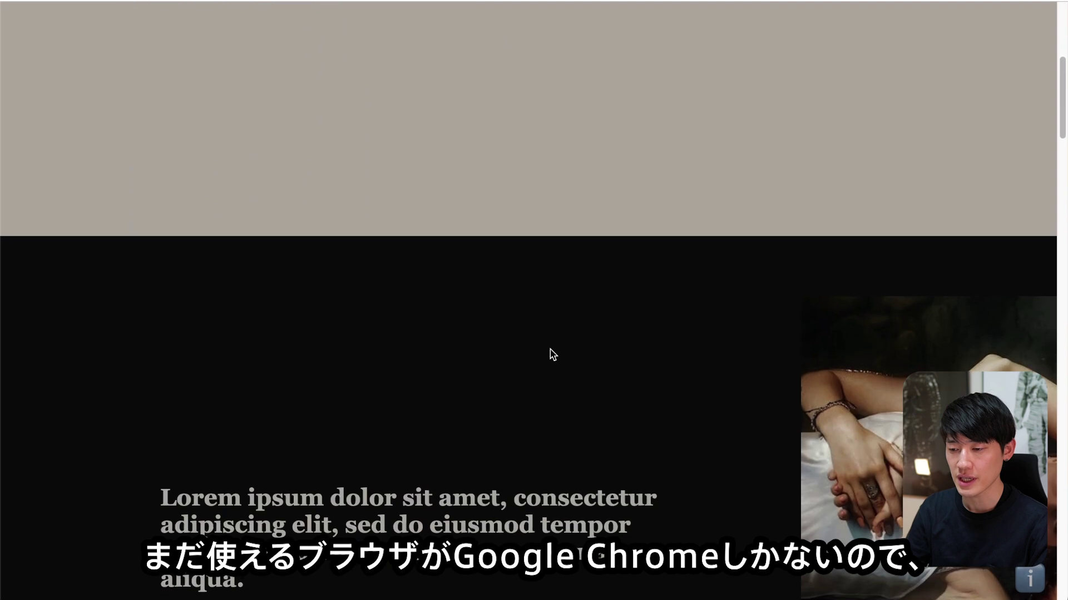
scroll(550, 349, down, 1)
scroll(549, 349, down, 3)
scroll(549, 349, down, 2)
scroll(549, 349, down, 1)
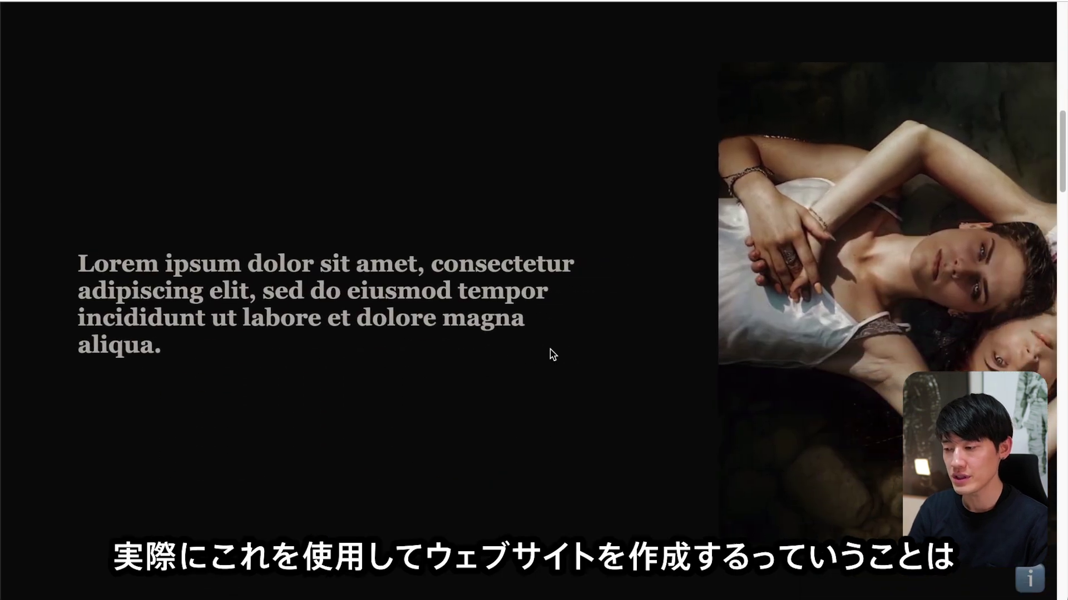
scroll(552, 355, down, 3)
scroll(552, 354, down, 1)
scroll(695, 448, down, 3)
scroll(697, 449, down, 2)
scroll(695, 444, down, 3)
scroll(695, 445, down, 1)
scroll(695, 444, down, 2)
scroll(695, 445, down, 2)
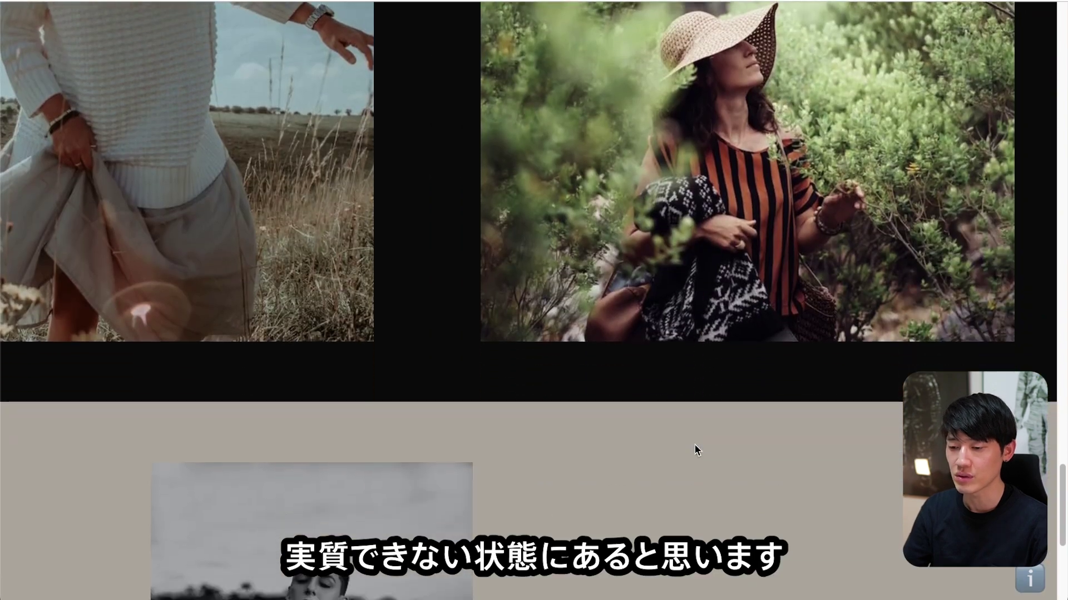
scroll(695, 445, down, 5)
scroll(695, 445, up, 10)
scroll(695, 445, up, 8)
scroll(695, 445, up, 15)
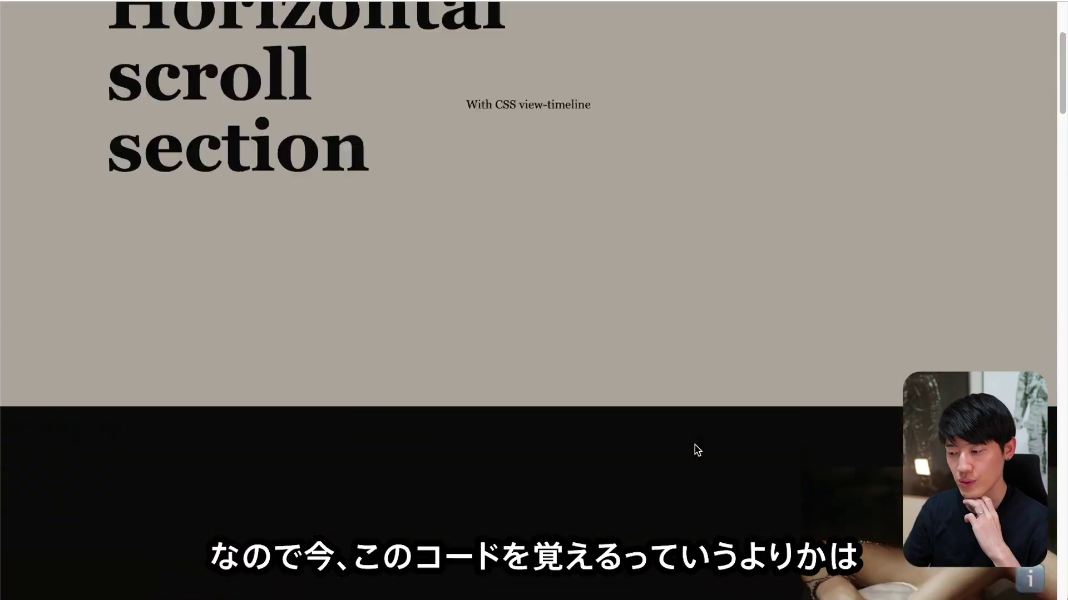
scroll(697, 451, up, 3)
scroll(697, 451, down, 3)
scroll(698, 450, down, 5)
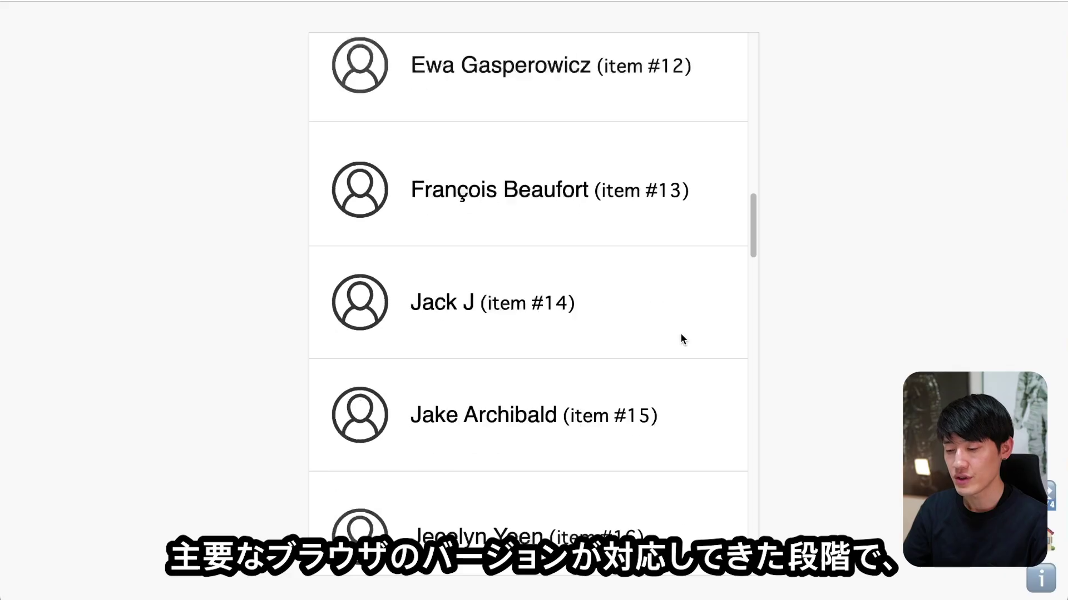
scroll(681, 335, down, 4)
scroll(681, 335, down, 8)
scroll(681, 336, down, 2)
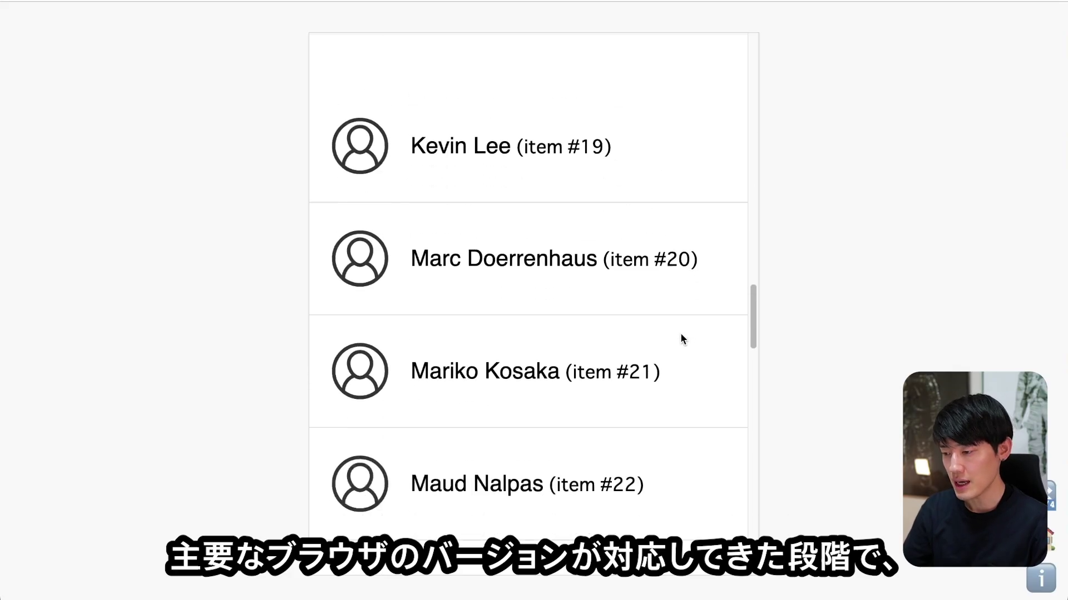
scroll(709, 345, up, 2)
scroll(710, 346, up, 20)
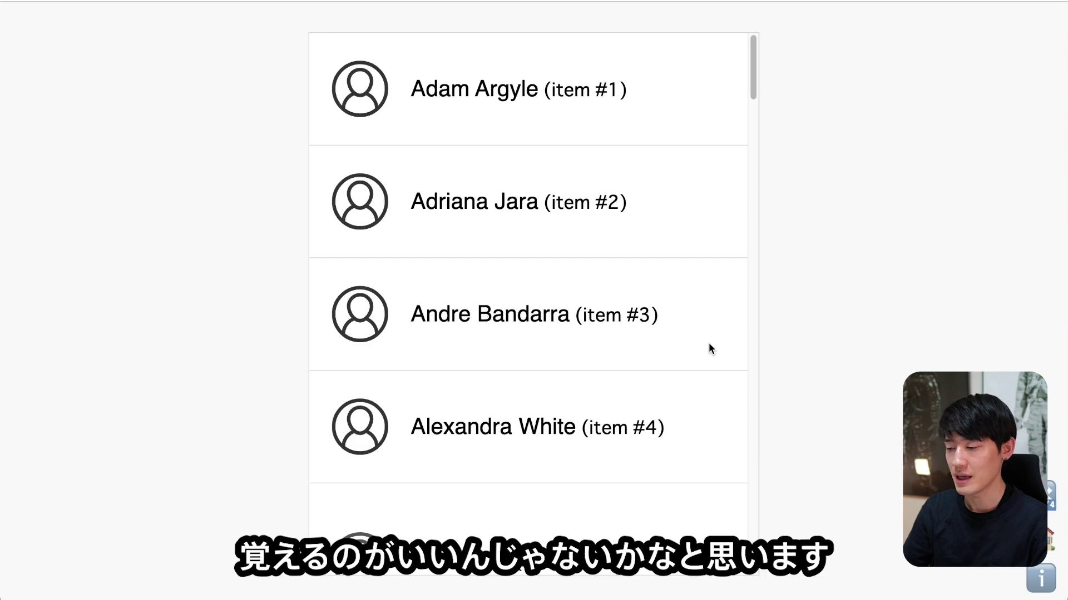
scroll(709, 342, down, 4)
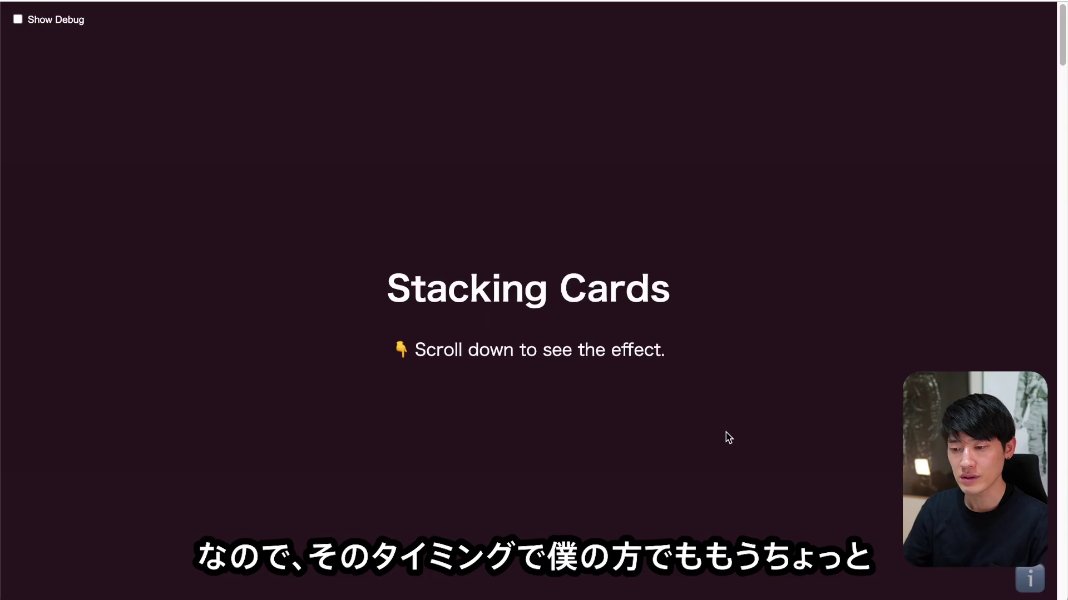
scroll(726, 433, down, 10)
scroll(726, 433, down, 5)
scroll(726, 433, down, 5)
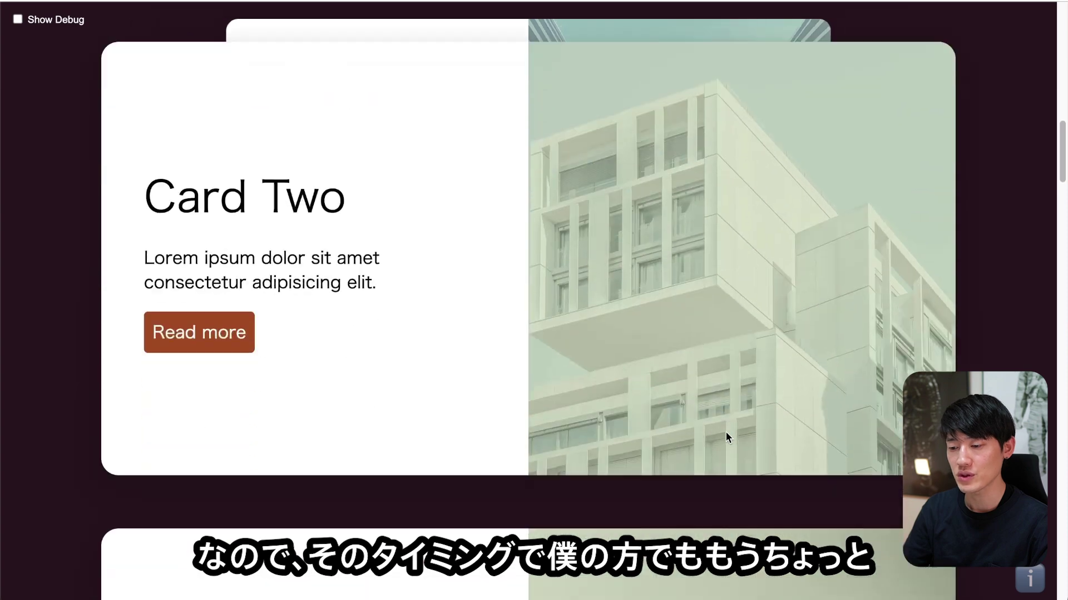
scroll(726, 433, down, 5)
scroll(725, 437, down, 5)
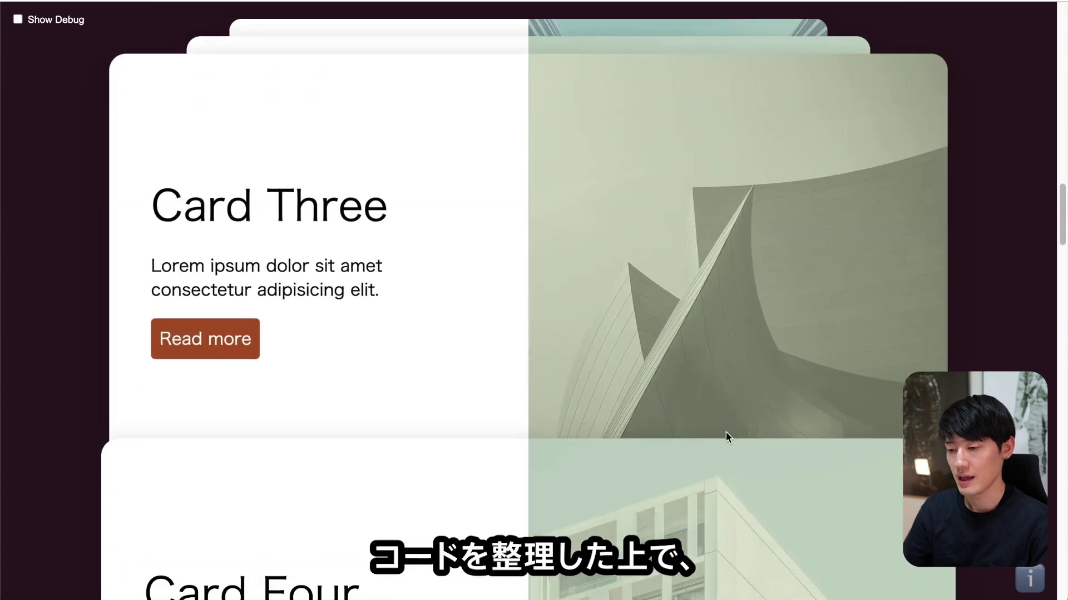
scroll(726, 432, up, 5)
scroll(726, 432, up, 10)
scroll(728, 438, down, 10)
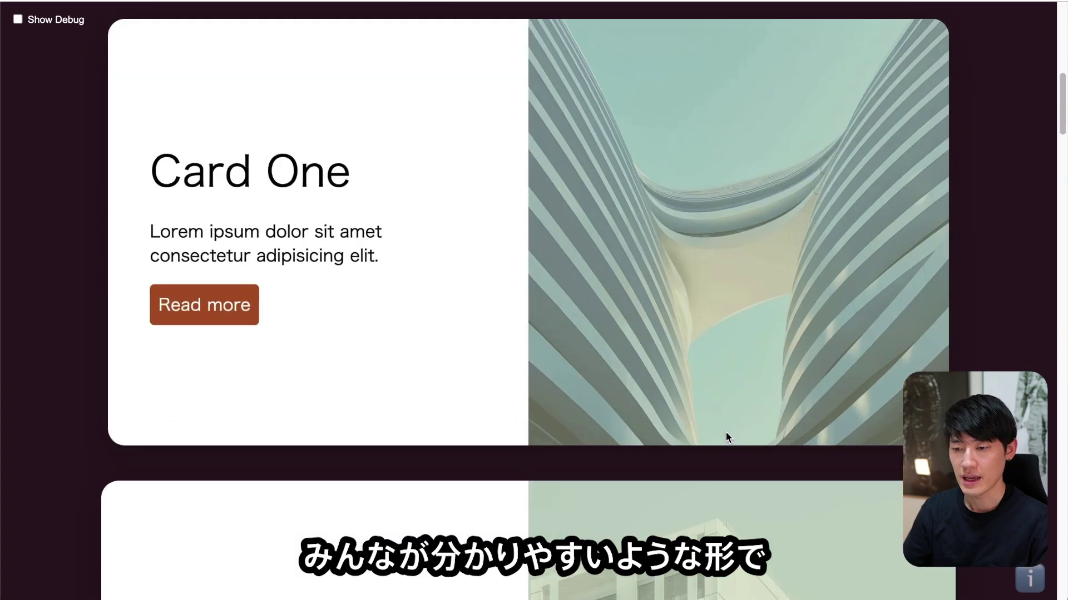
scroll(728, 437, up, 10)
scroll(729, 438, down, 1)
scroll(729, 438, down, 2)
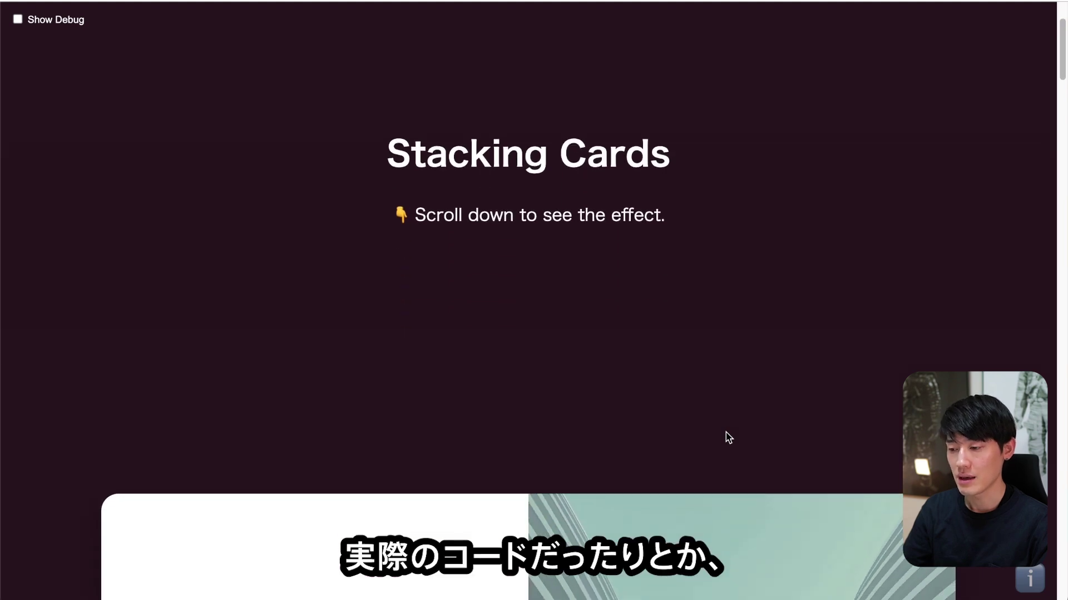
scroll(728, 437, up, 3)
scroll(729, 438, down, 1)
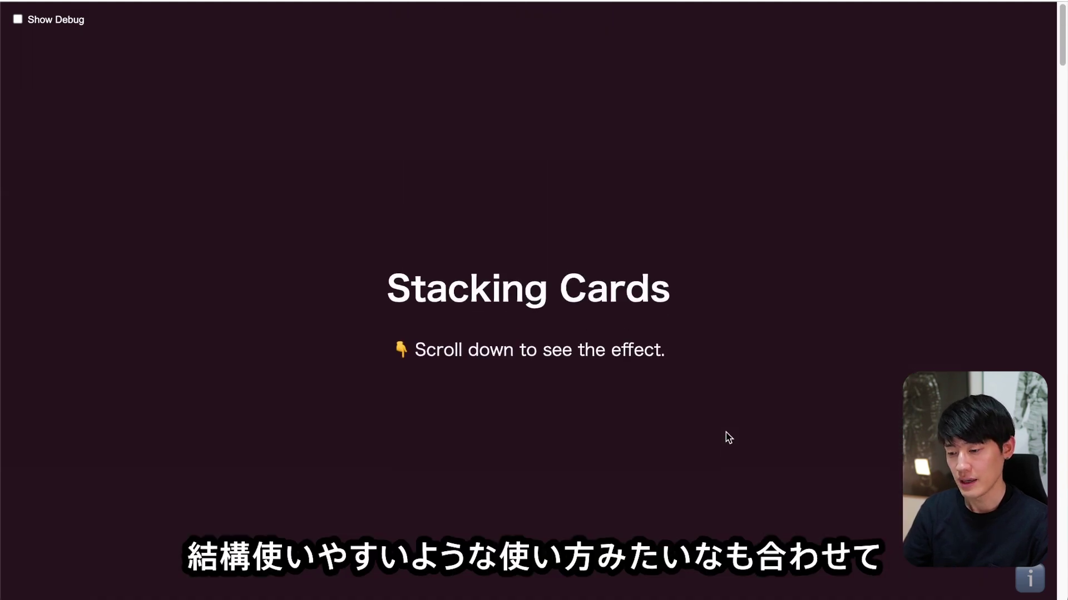
scroll(728, 437, down, 5)
scroll(728, 438, down, 5)
scroll(729, 437, down, 3)
scroll(729, 437, down, 4)
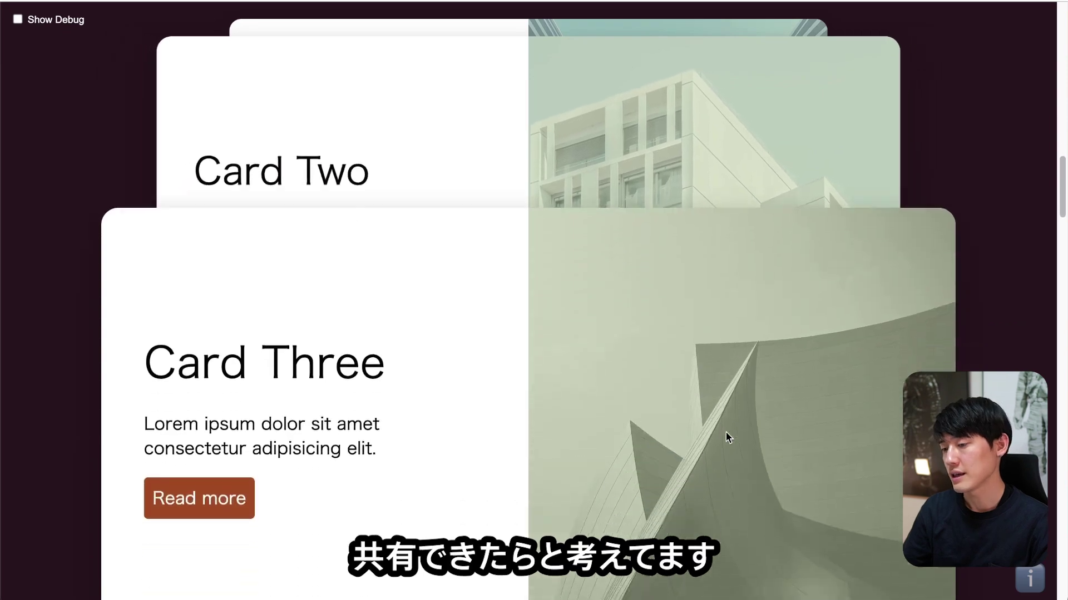
scroll(726, 436, down, 3)
scroll(727, 436, down, 5)
scroll(727, 436, down, 2)
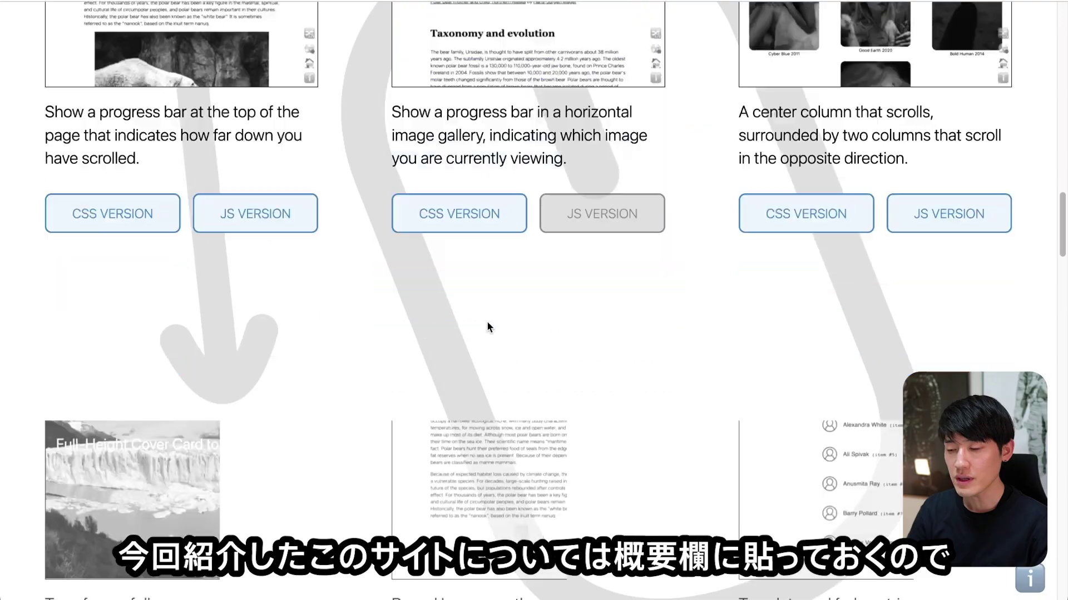
Step: Scroll down the scroll-driven-animations.style gallery to the Cover Flow and Stacking Cards cards
scroll(548, 253, down, 5)
scroll(548, 253, down, 3)
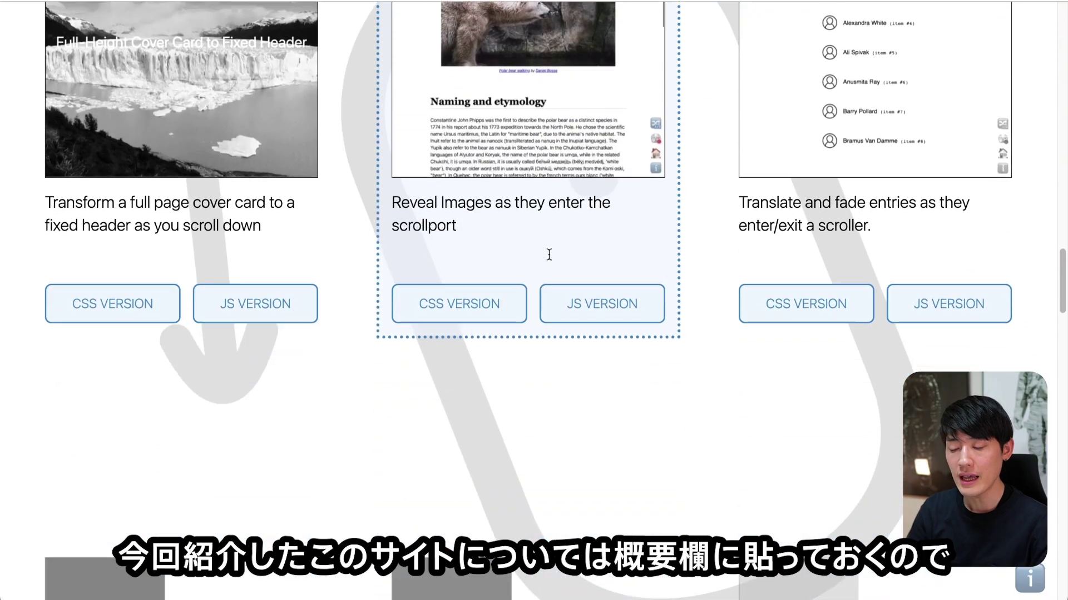
scroll(549, 254, down, 3)
scroll(548, 254, down, 2)
scroll(548, 254, down, 2)
scroll(548, 254, down, 1)
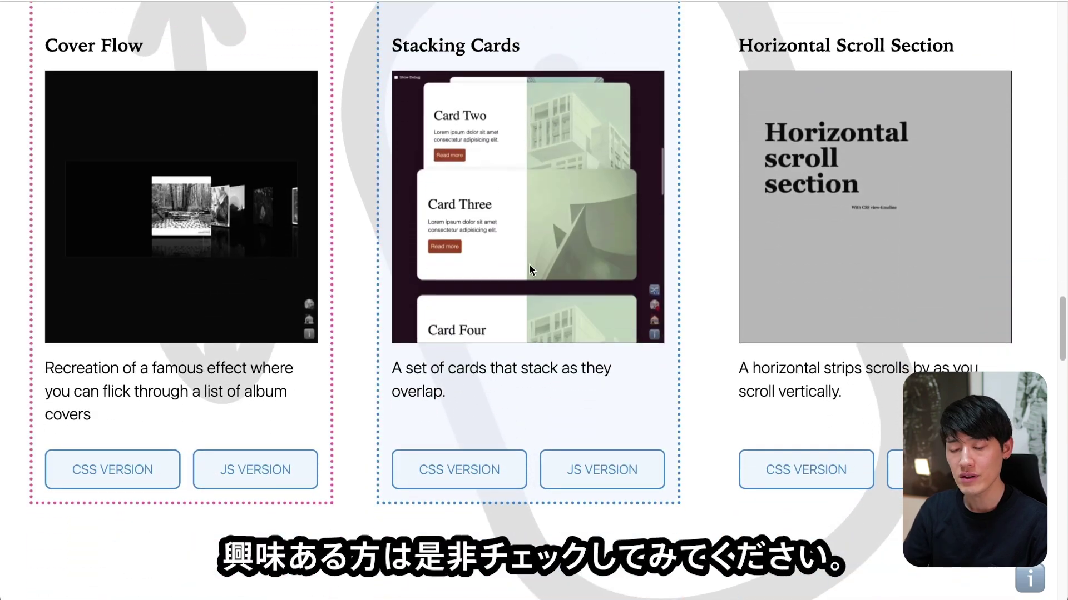
scroll(711, 327, down, 1)
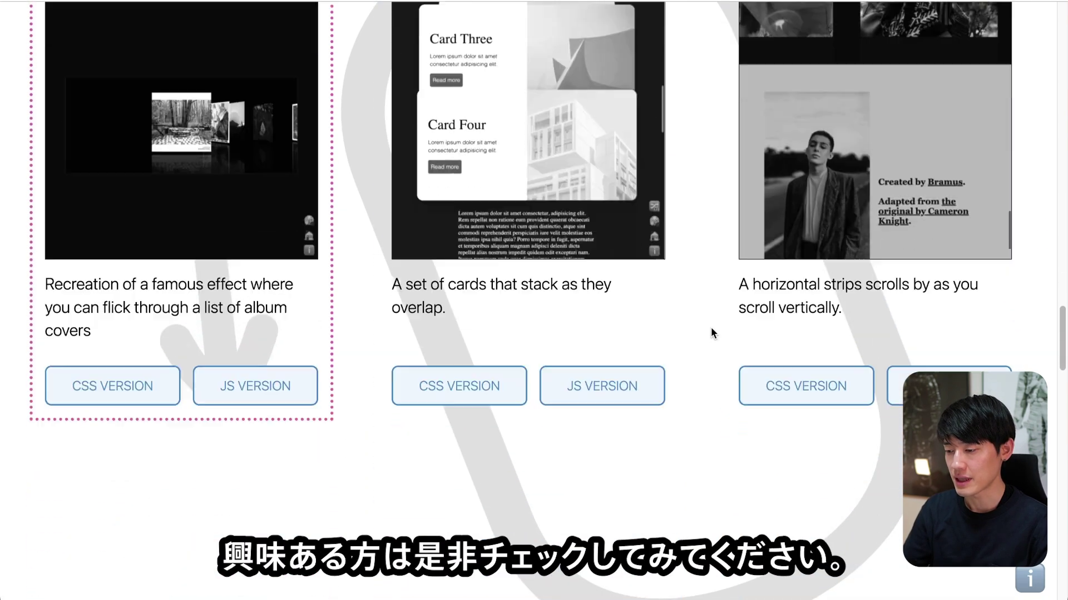